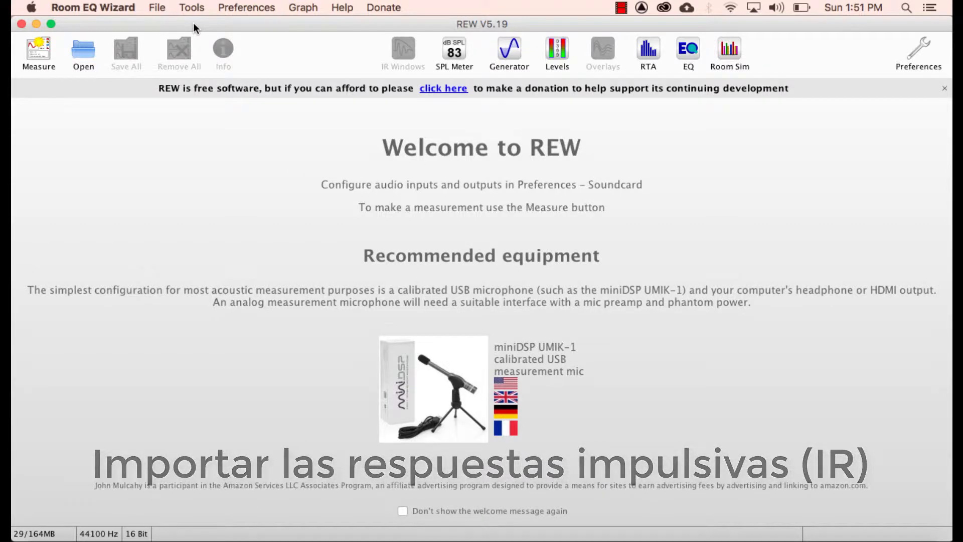
Import the impulse response 05x30y.wav from the desktop folder Procesado de respustas impulsivas para RT.
left_click(159, 7)
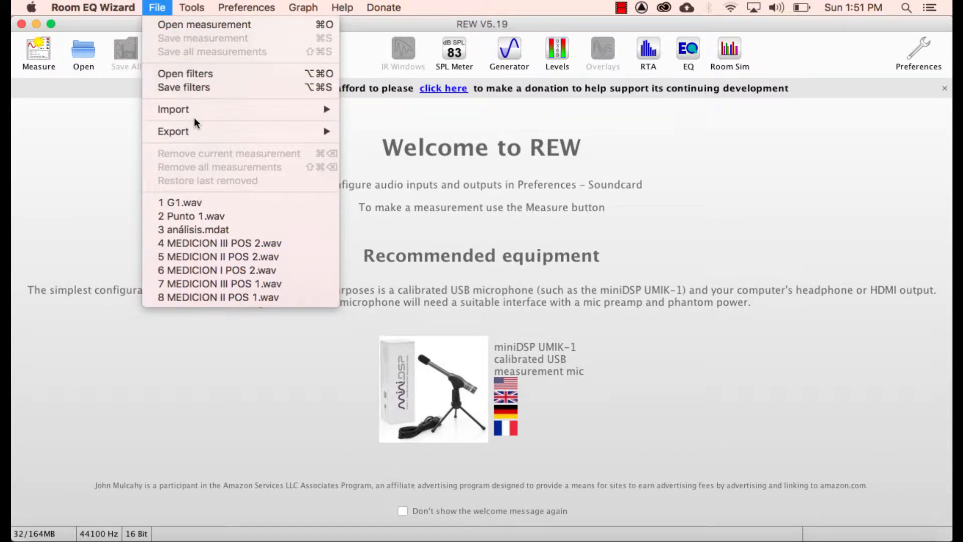
mouse_move(182, 113)
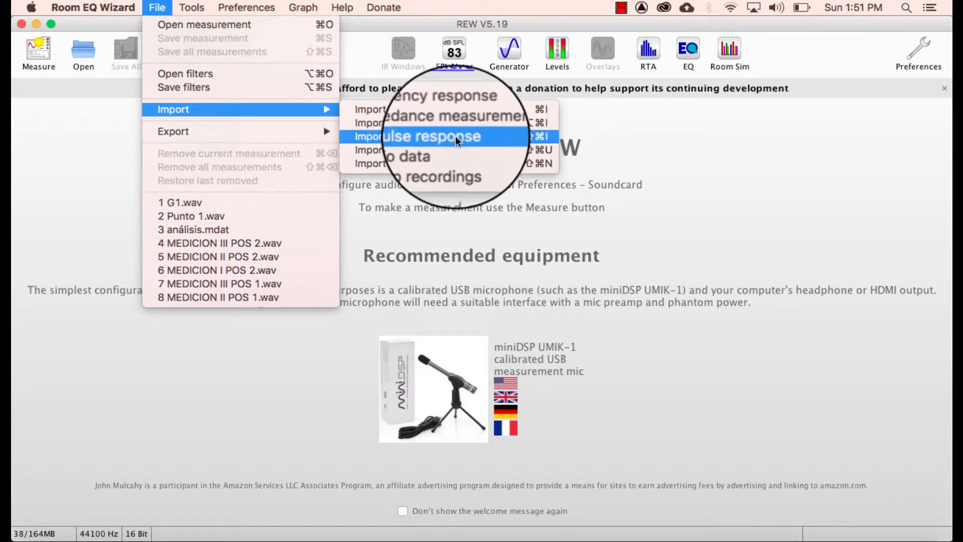
left_click(431, 136)
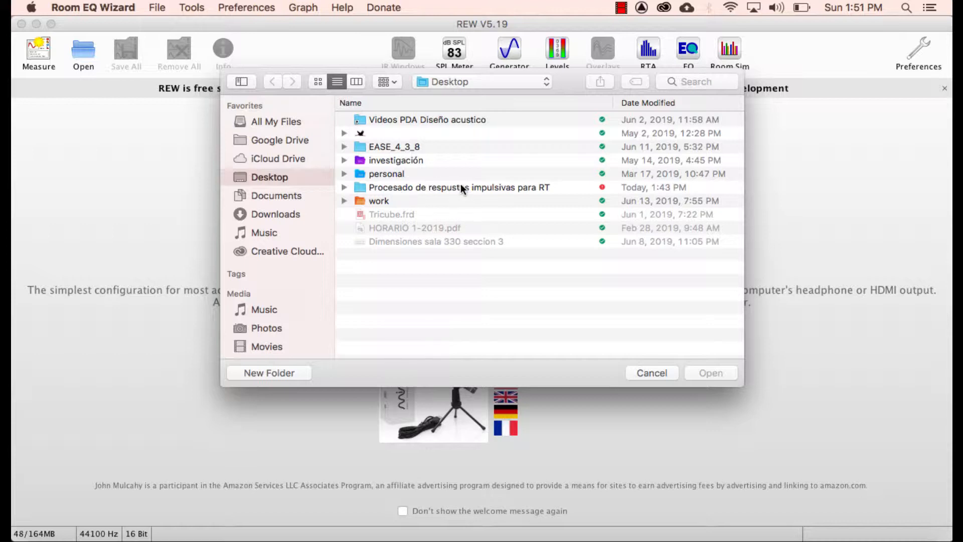
left_click(414, 188)
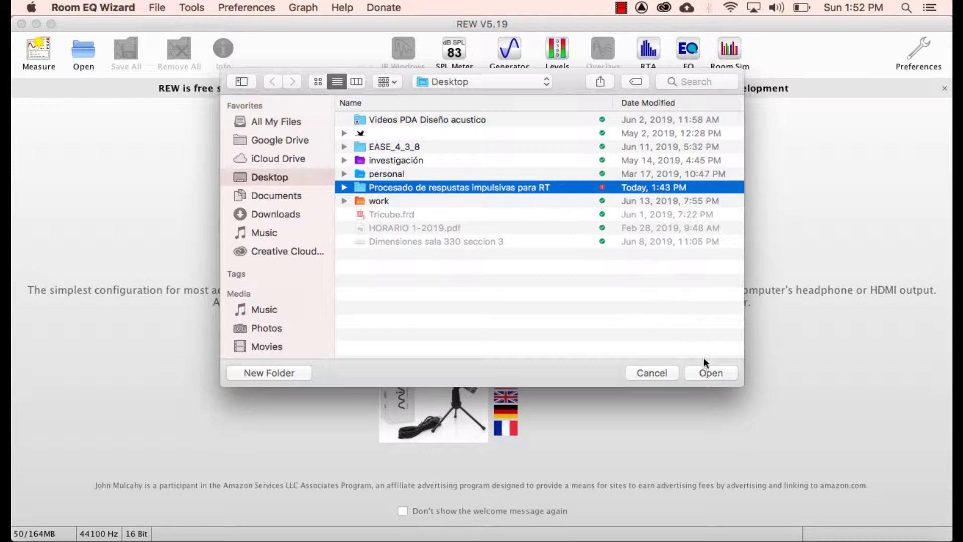
left_click(707, 372)
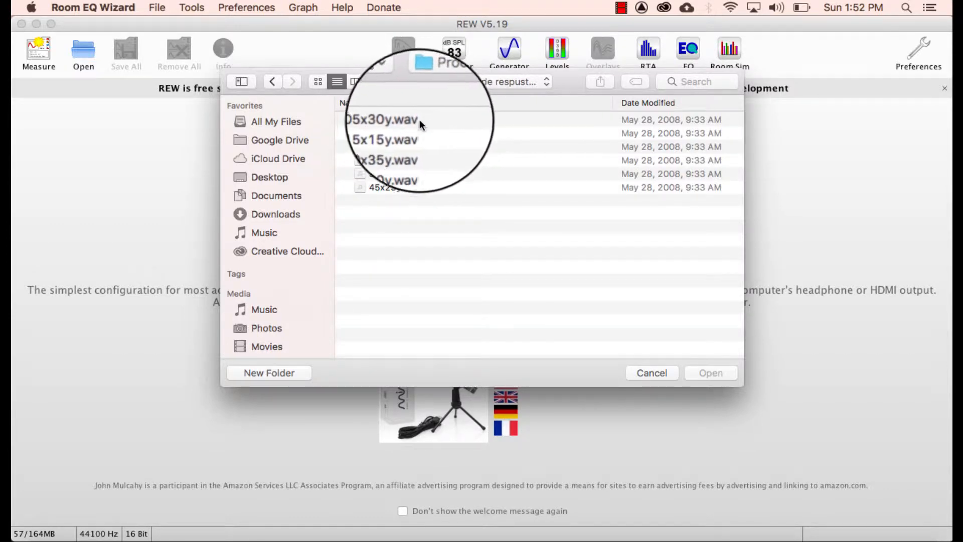
left_click(401, 120)
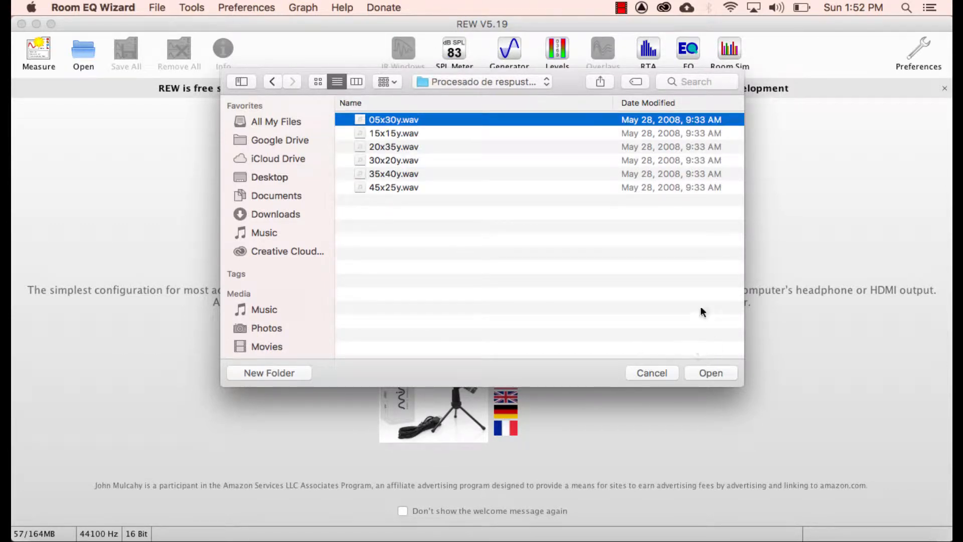
left_click(711, 373)
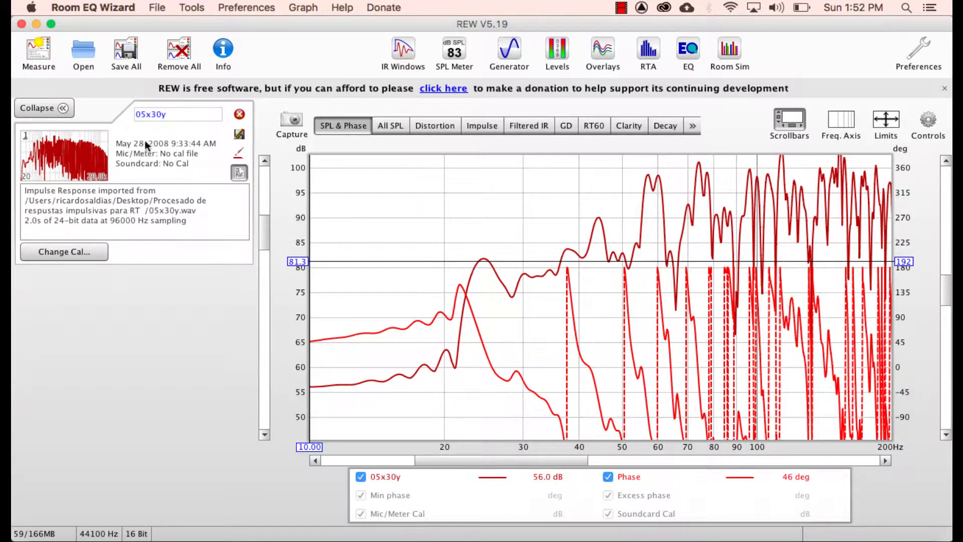
Look through the All SPL, Distortion, Impulse, Filtered IR and GD graphs of the 05x30y measurement.
double_click(174, 114)
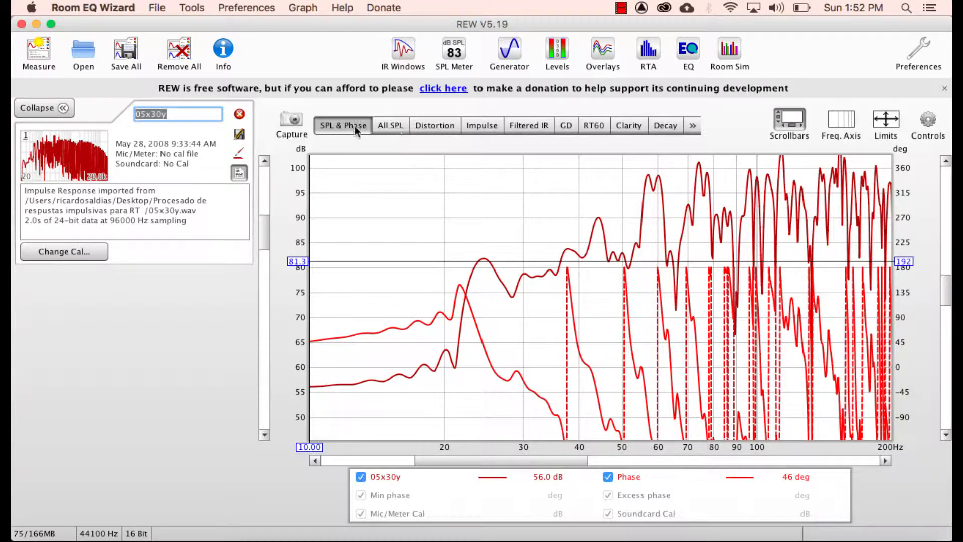
left_click(396, 126)
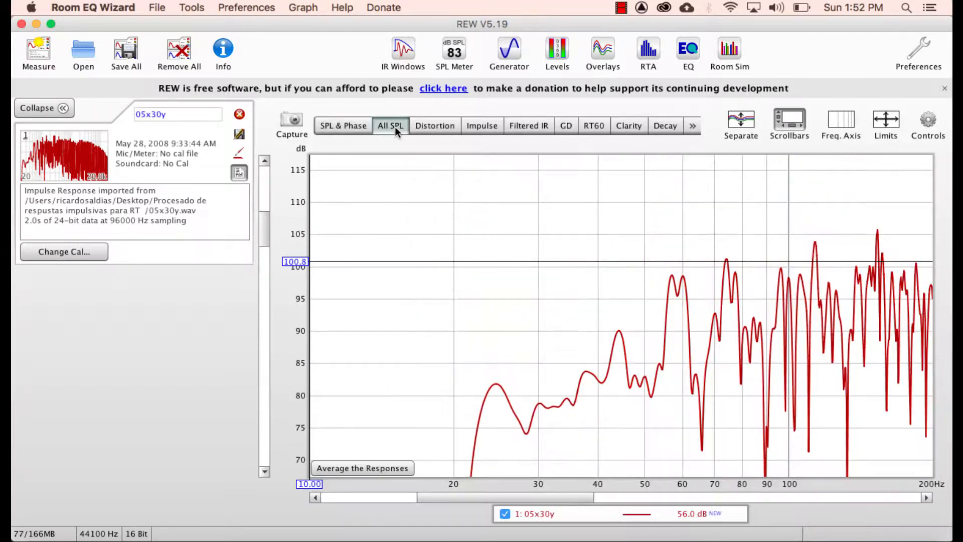
left_click(436, 127)
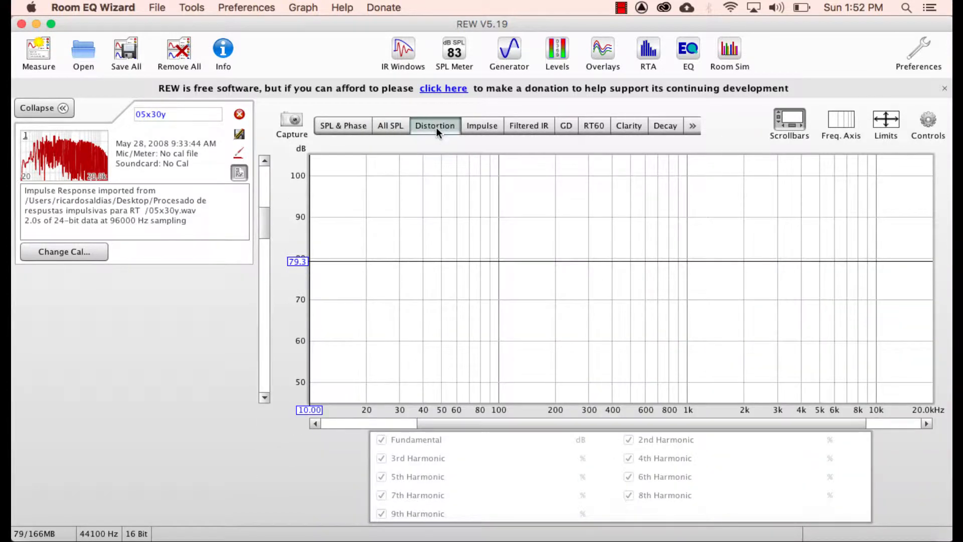
left_click(478, 127)
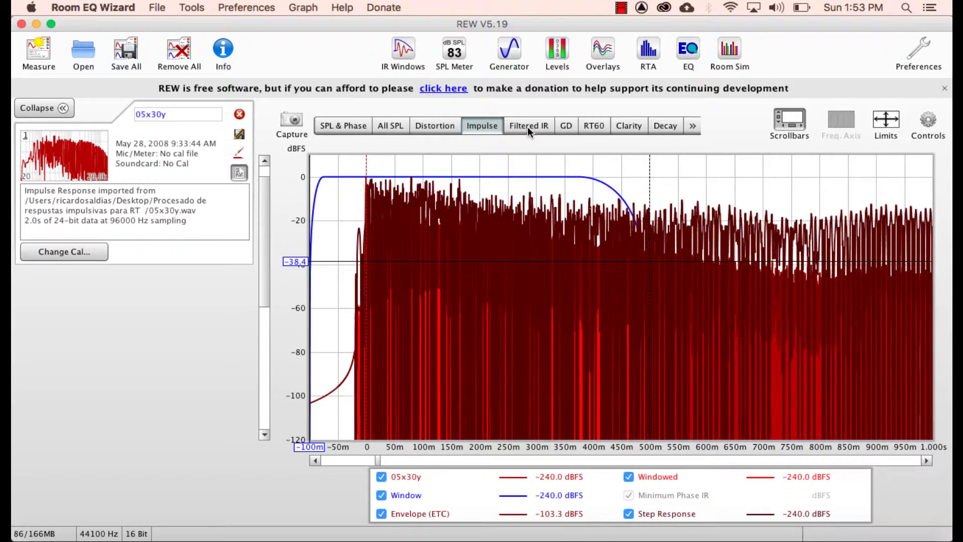
left_click(528, 125)
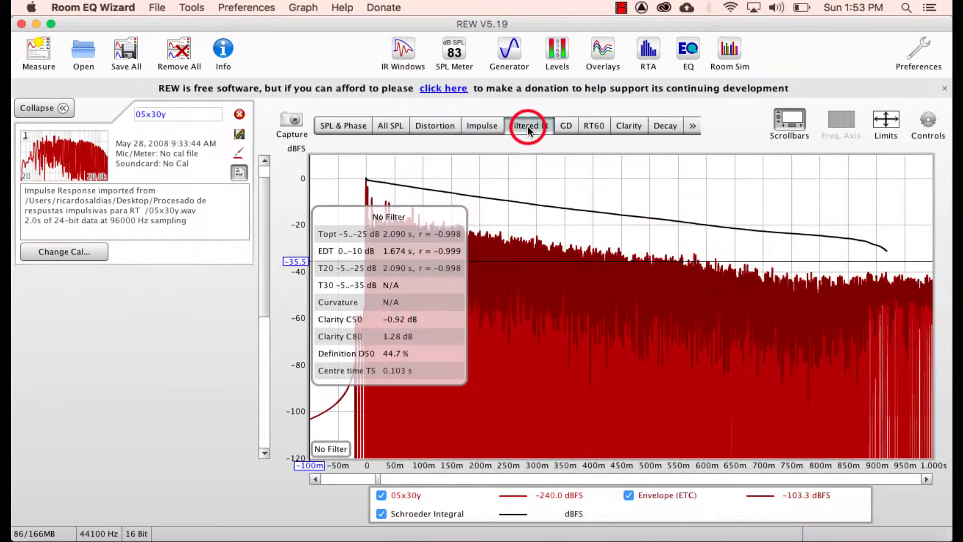
left_click(564, 126)
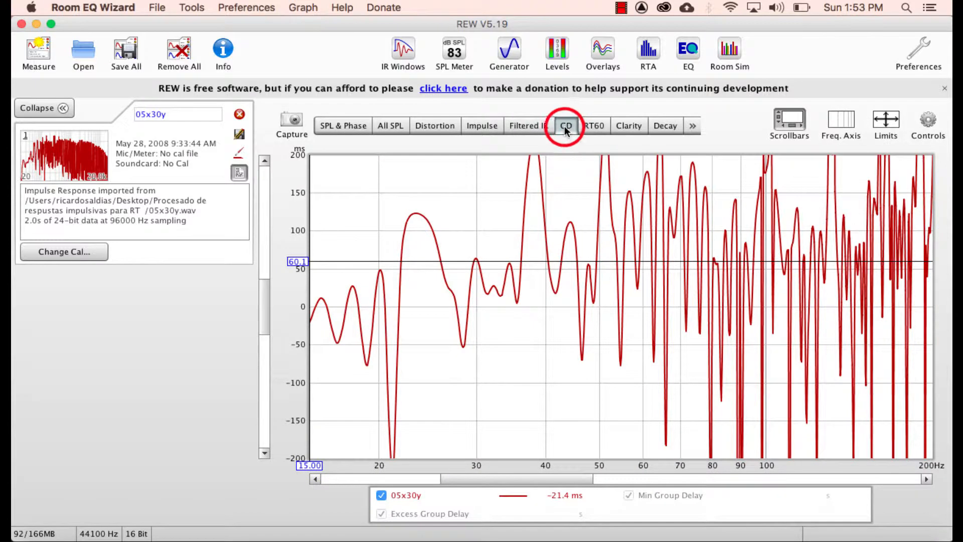
Display the RT60 graph over 20 to 20,000 Hz with the time axis spanning about 0 to 3 s.
left_click(594, 126)
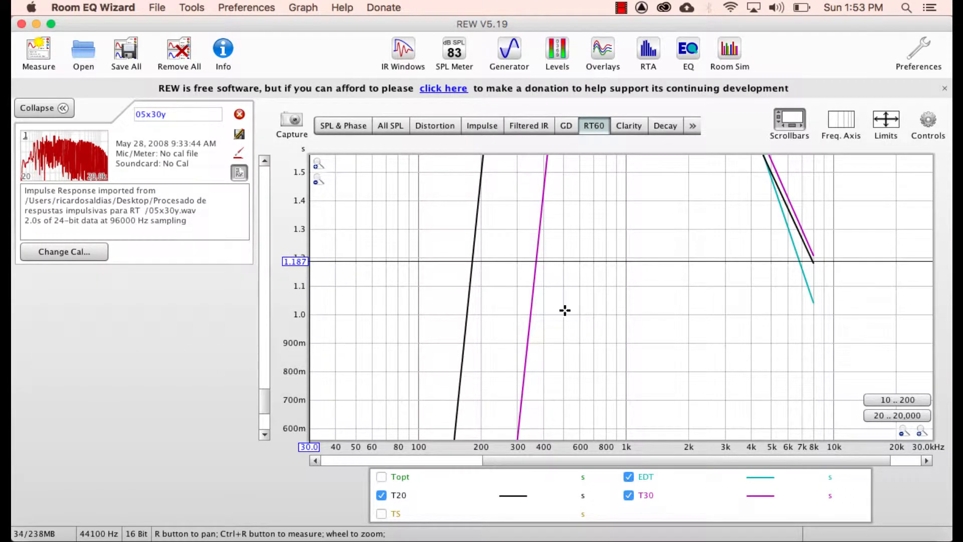
left_click(318, 183)
left_click(317, 184)
left_click(317, 184)
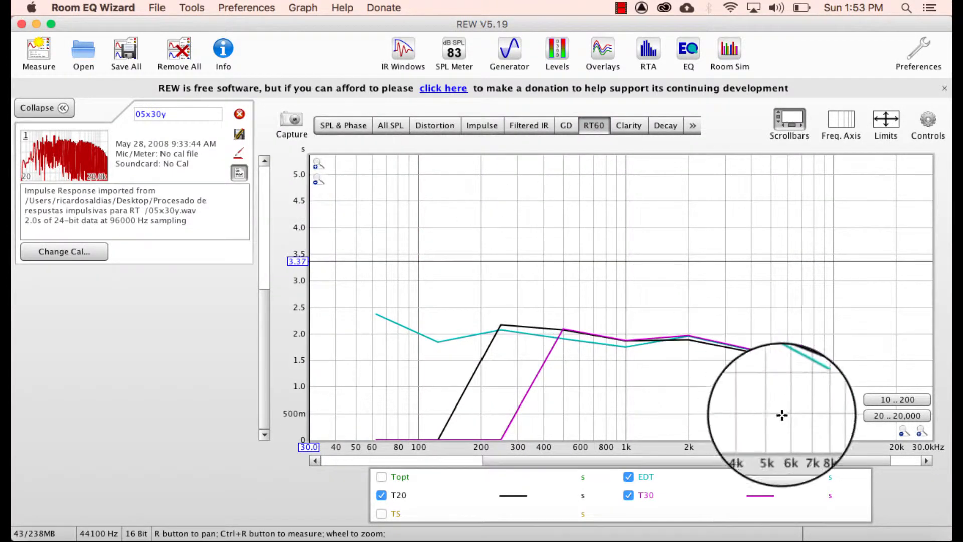
left_click(904, 433)
left_click(904, 432)
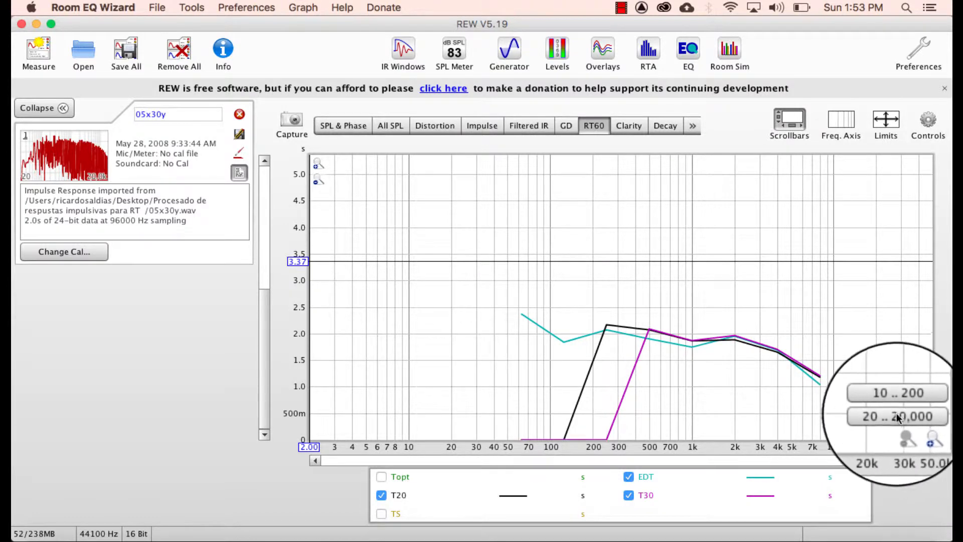
left_click(898, 415)
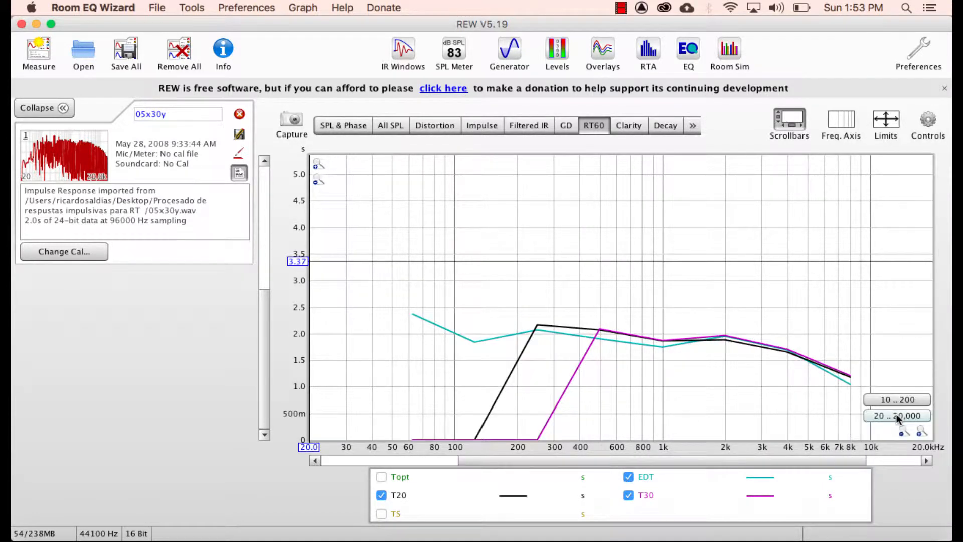
left_click(317, 167)
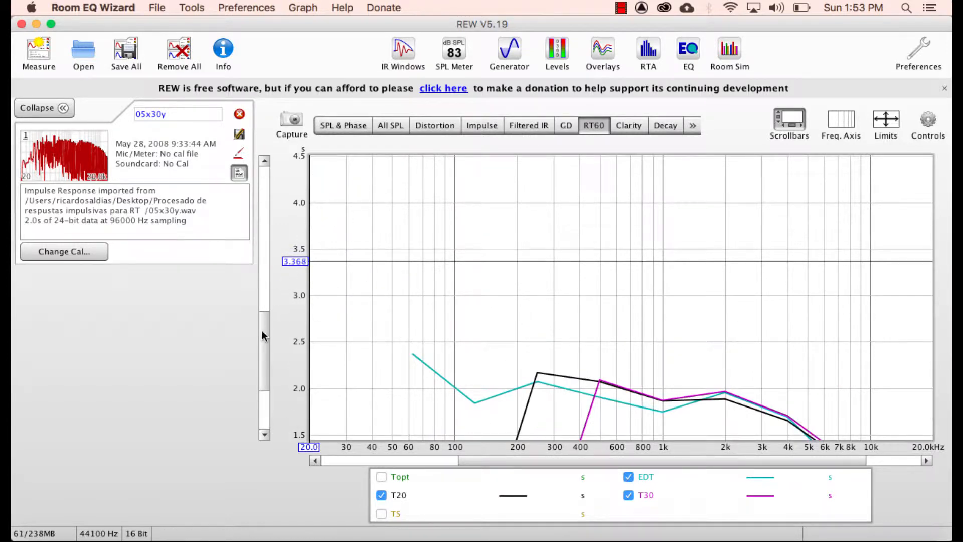
left_click_drag(262, 336, 265, 376)
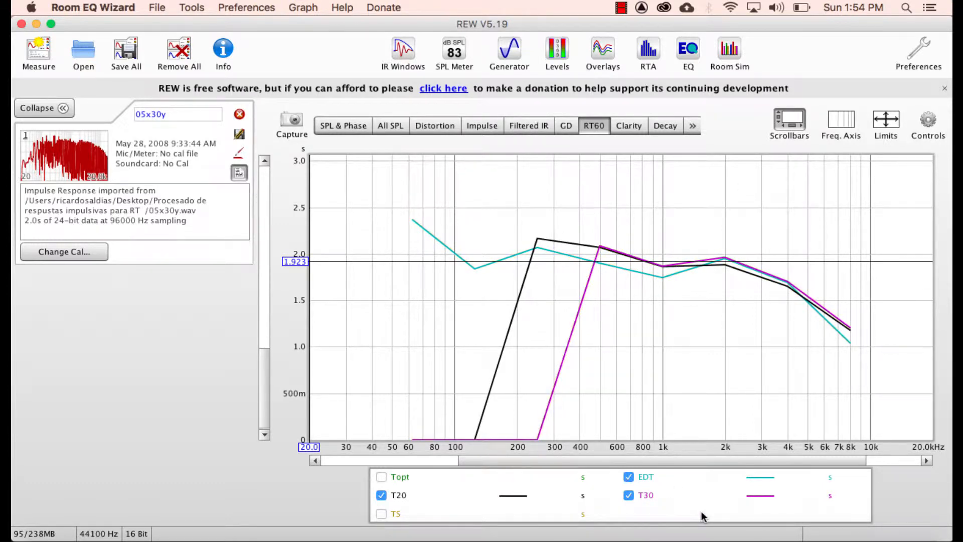
Set the RT60 graph to calculate in One Third Octave Bands.
mouse_move(672, 424)
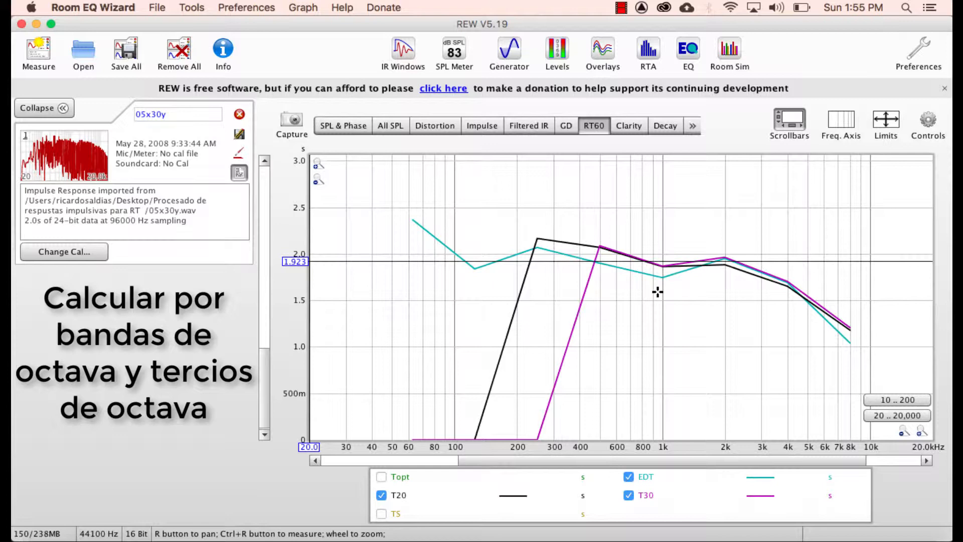
left_click(929, 120)
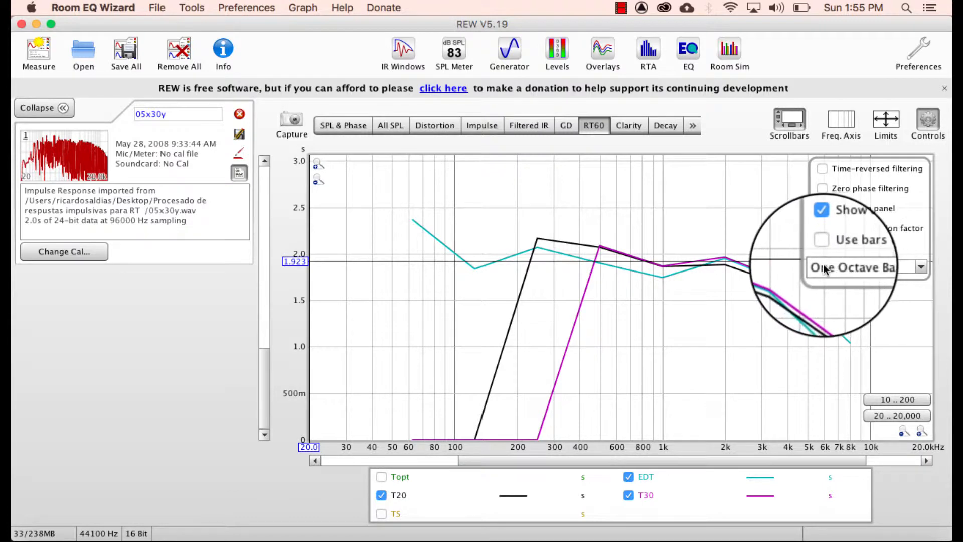
left_click(921, 267)
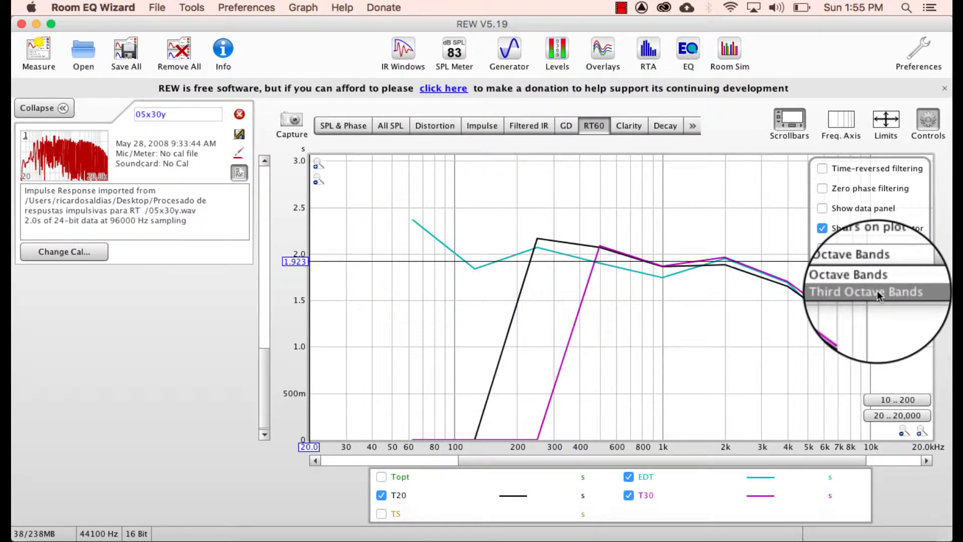
left_click(877, 290)
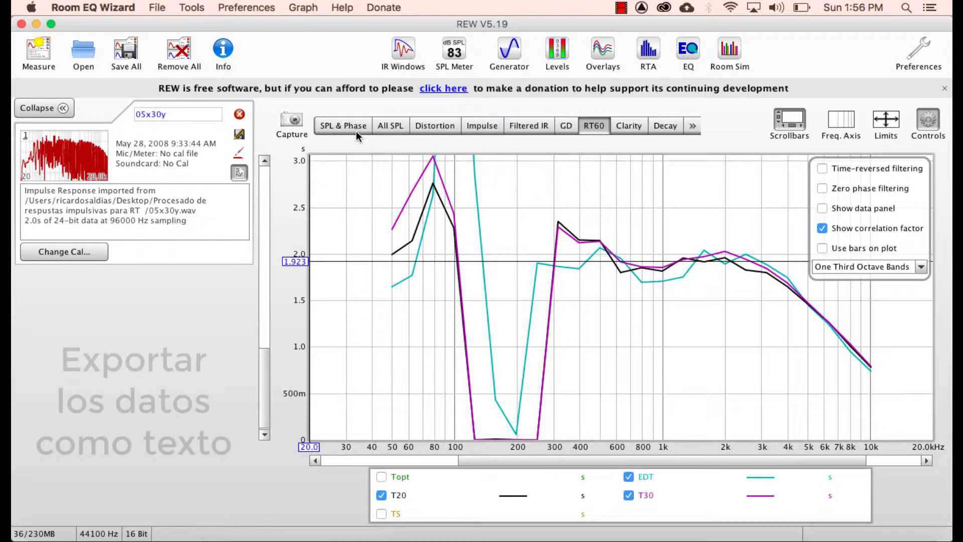
Export the RT60 data as text, accepting the comma delimiter and the REW export number format.
left_click(157, 8)
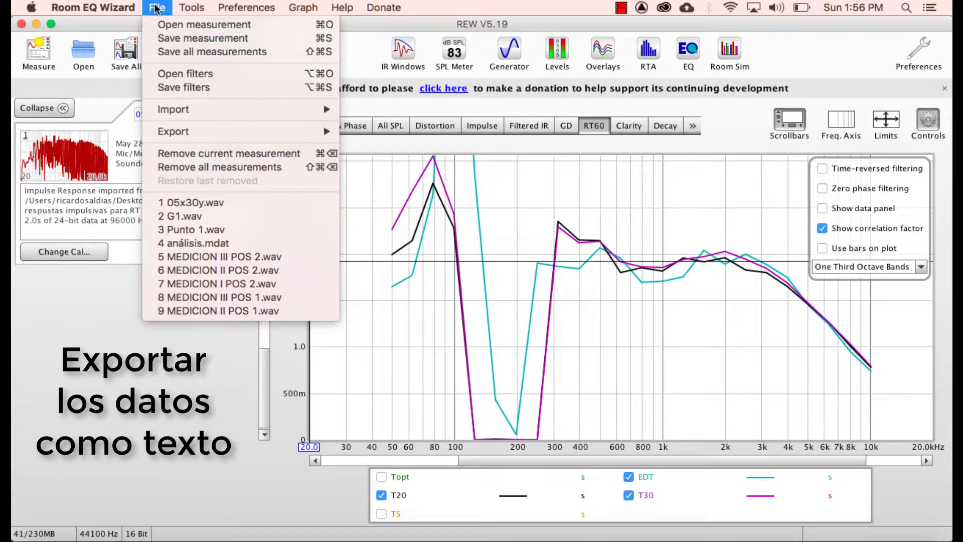
mouse_move(189, 132)
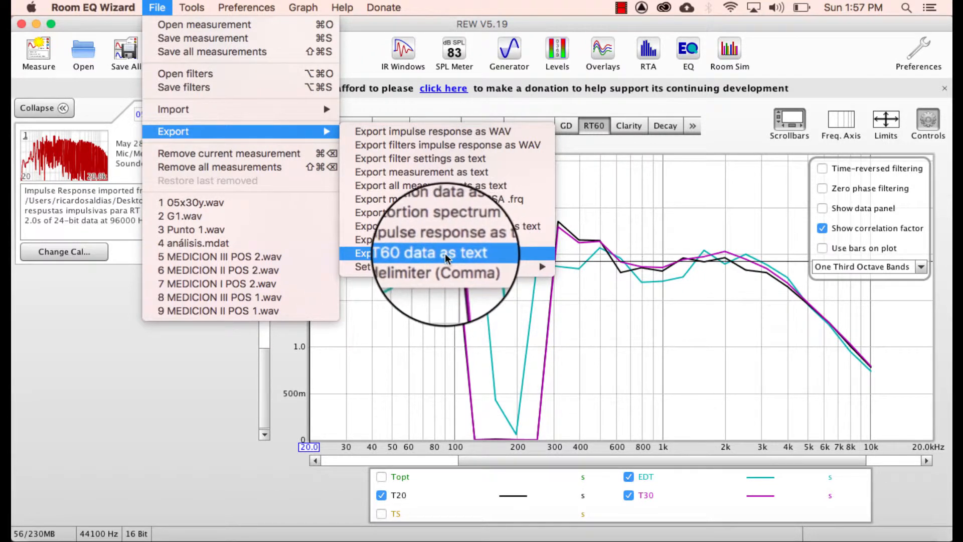
mouse_move(414, 267)
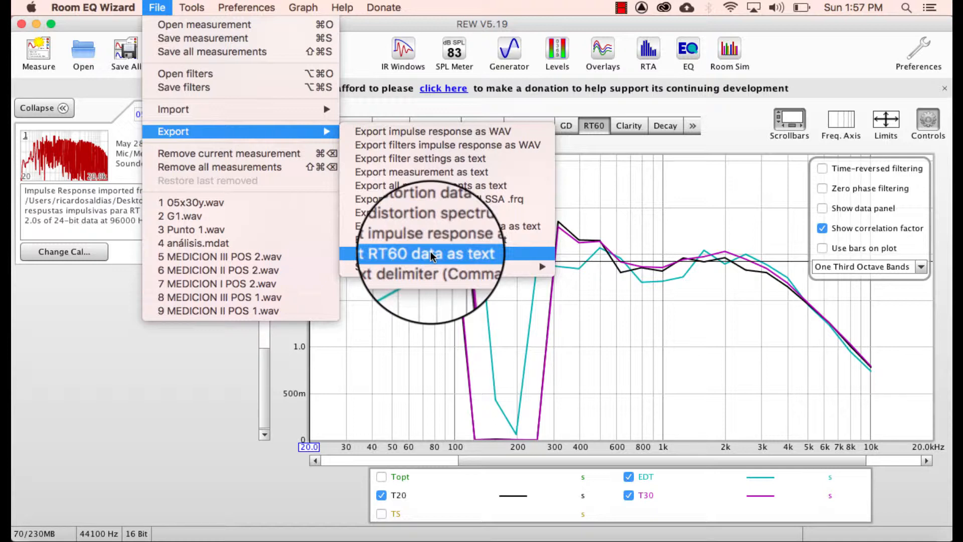
left_click(430, 252)
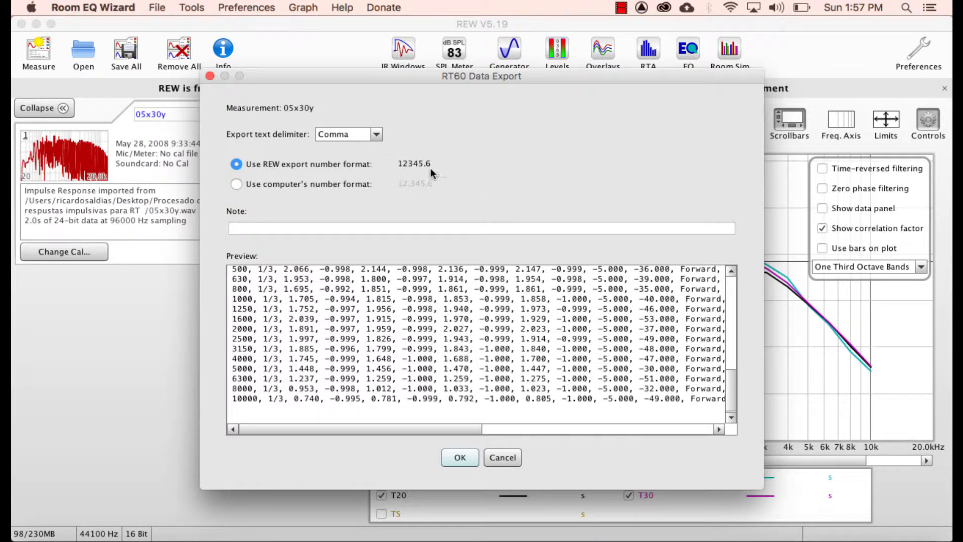
left_click(459, 460)
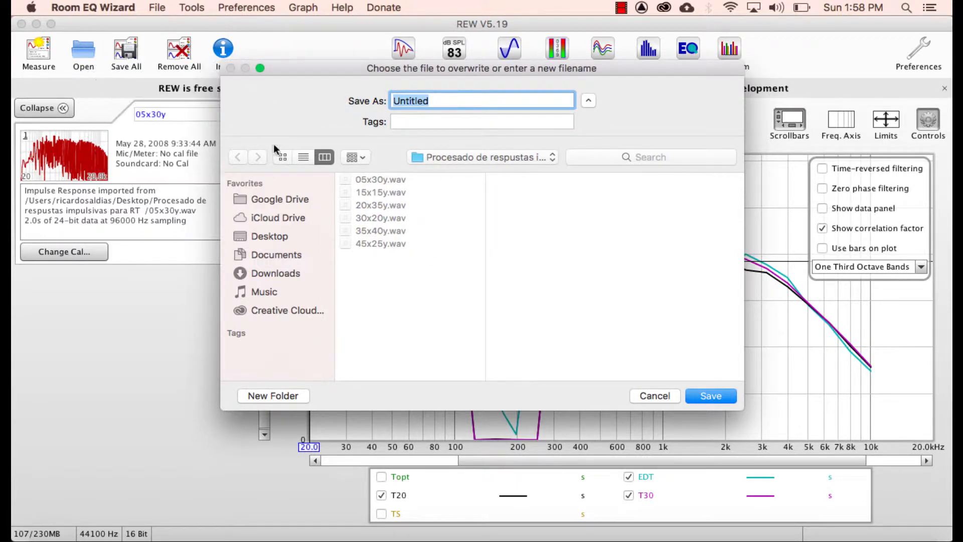
Name the export file 05x30y and save it in the same folder as the WAV files.
left_click(381, 180)
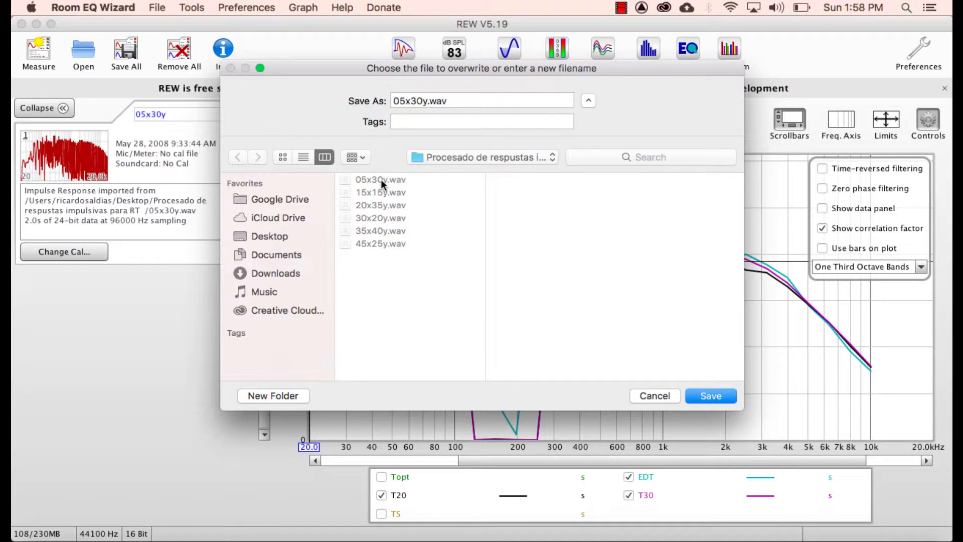
left_click(457, 102)
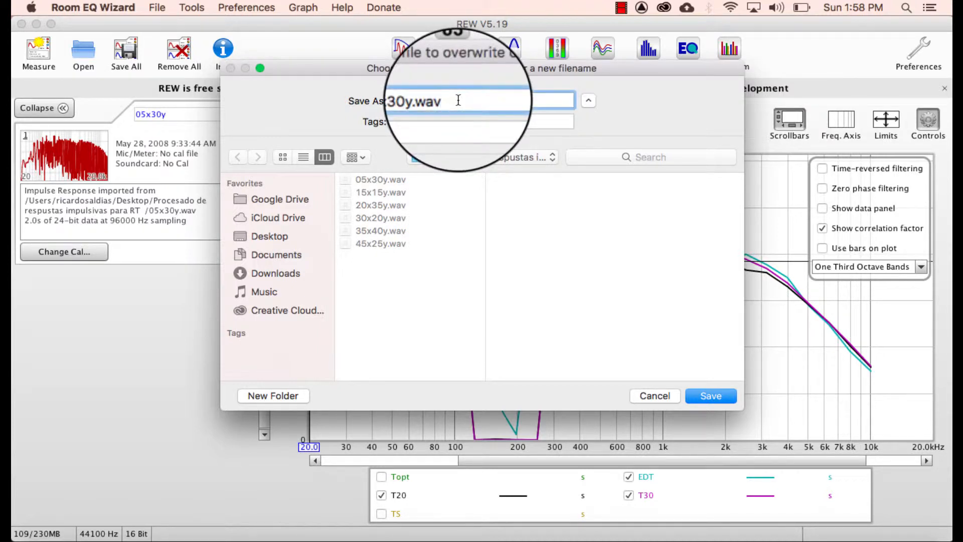
key("BackSpace")
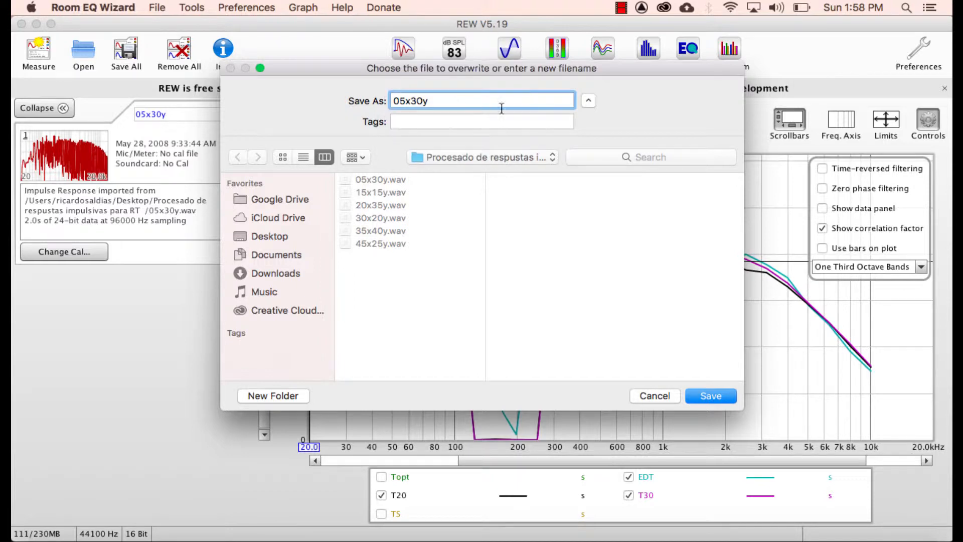
left_click(703, 392)
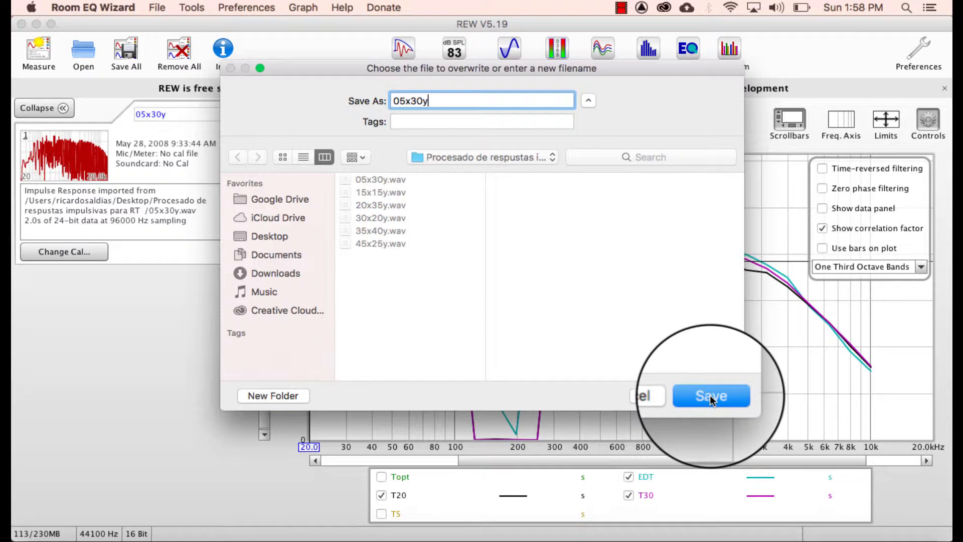
left_click(712, 398)
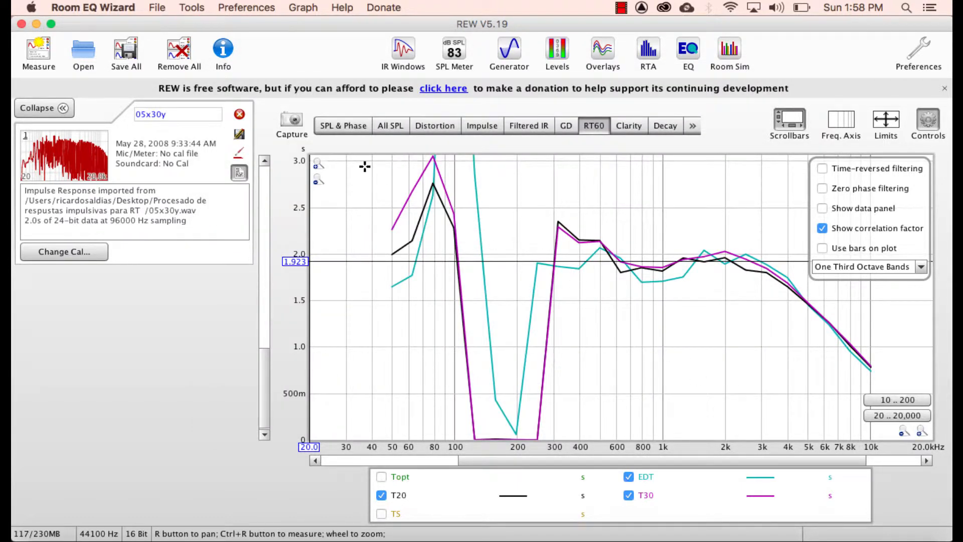
Switch to Finder and open the "Procesado de respustas impulsivas para RT" folder on the Desktop.
key("super+Tab")
key("super+Tab")
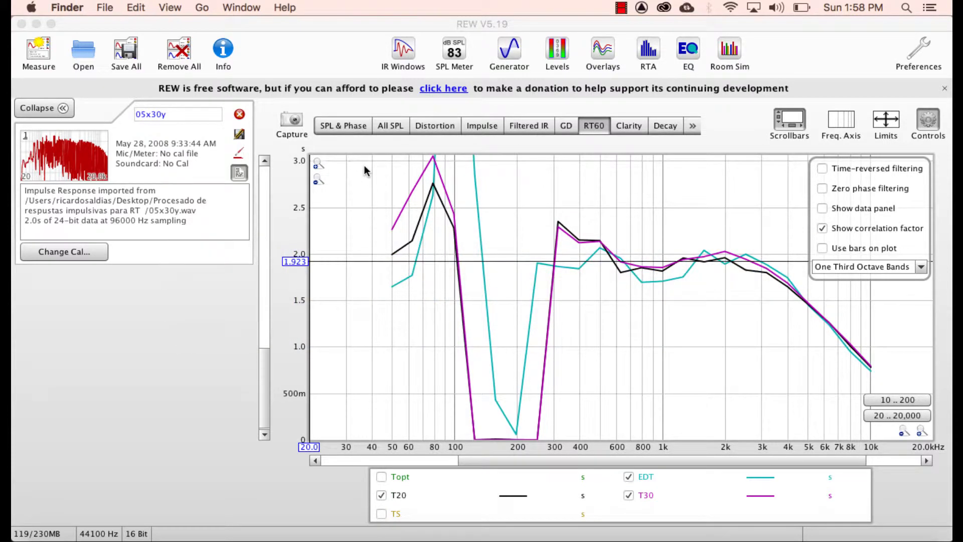
key("super+shift+h")
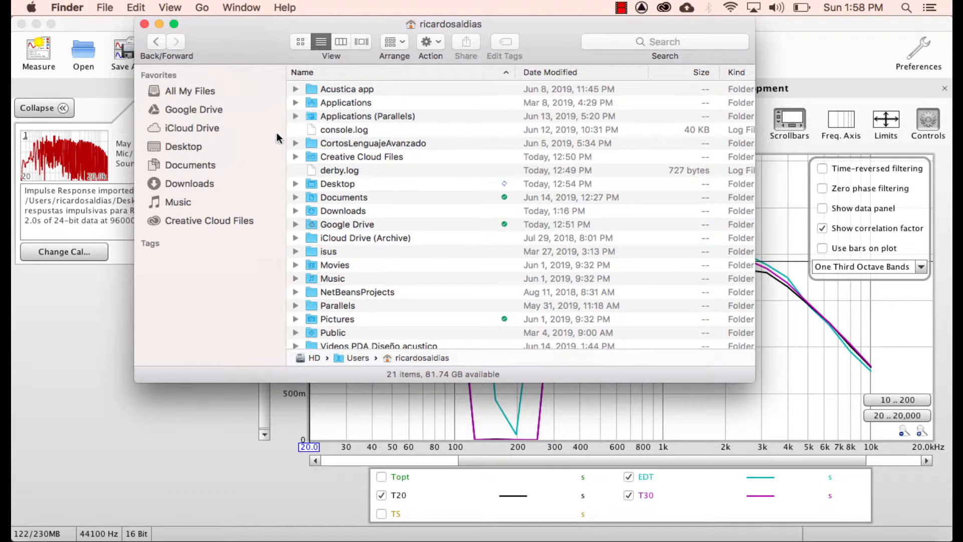
left_click(192, 145)
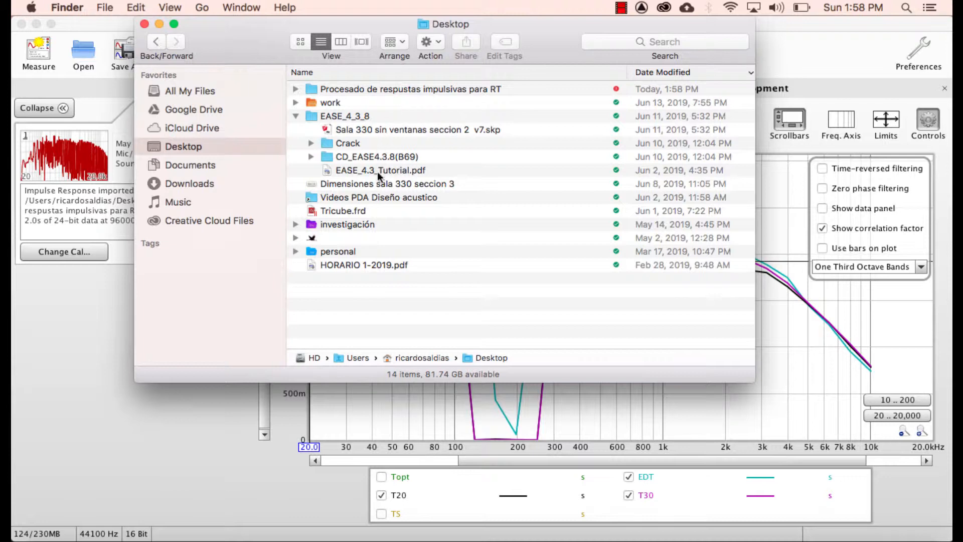
double_click(402, 89)
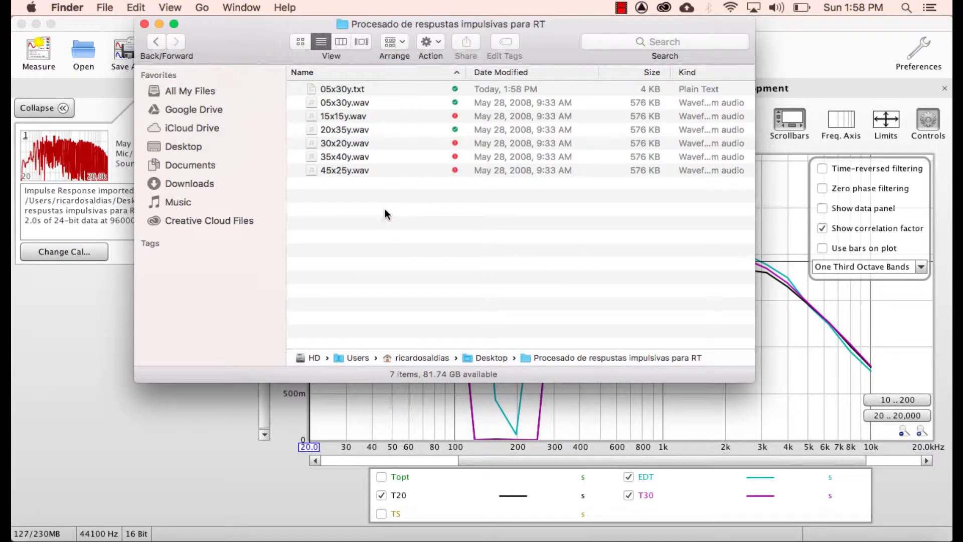
left_click_drag(269, 39, 297, 88)
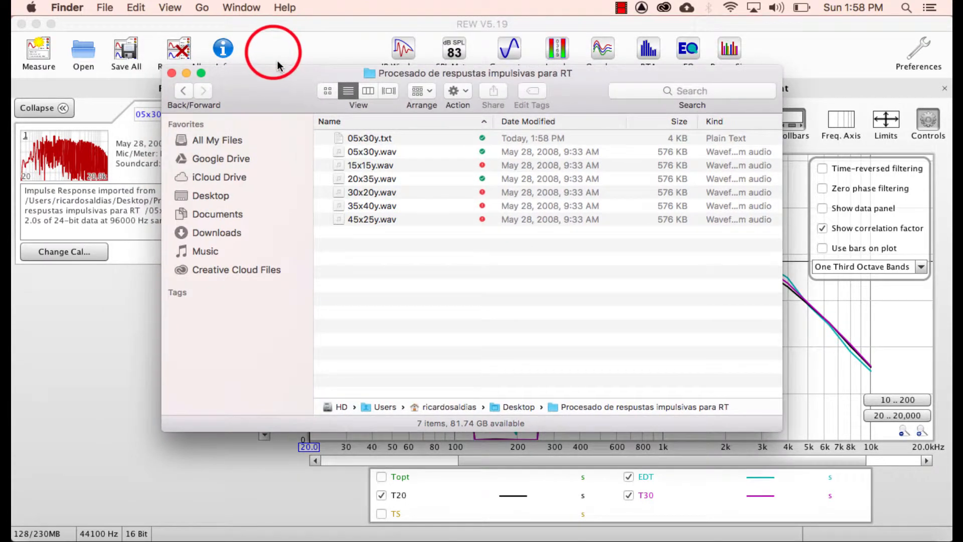
Preview the contents of the exported 05x30y.txt file, and close the preview.
left_click(407, 139)
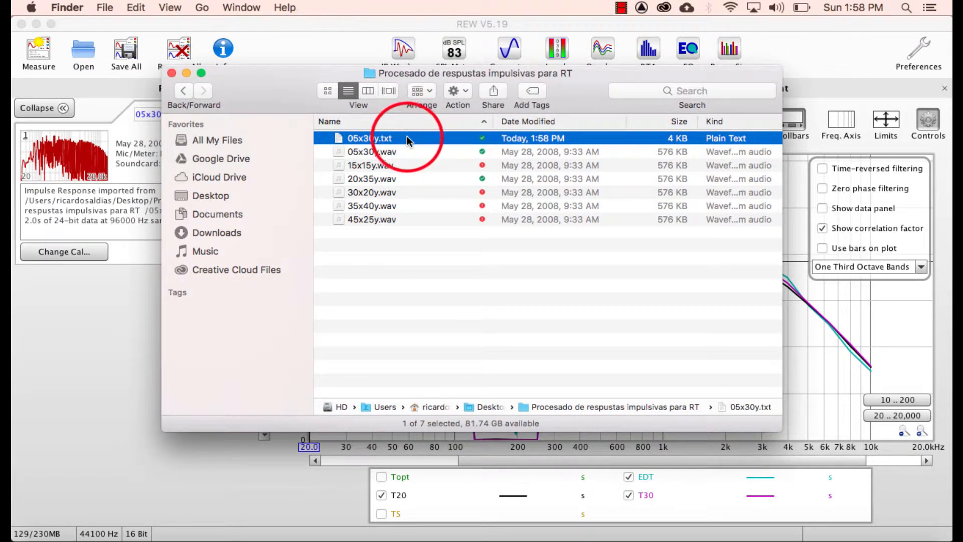
key("space")
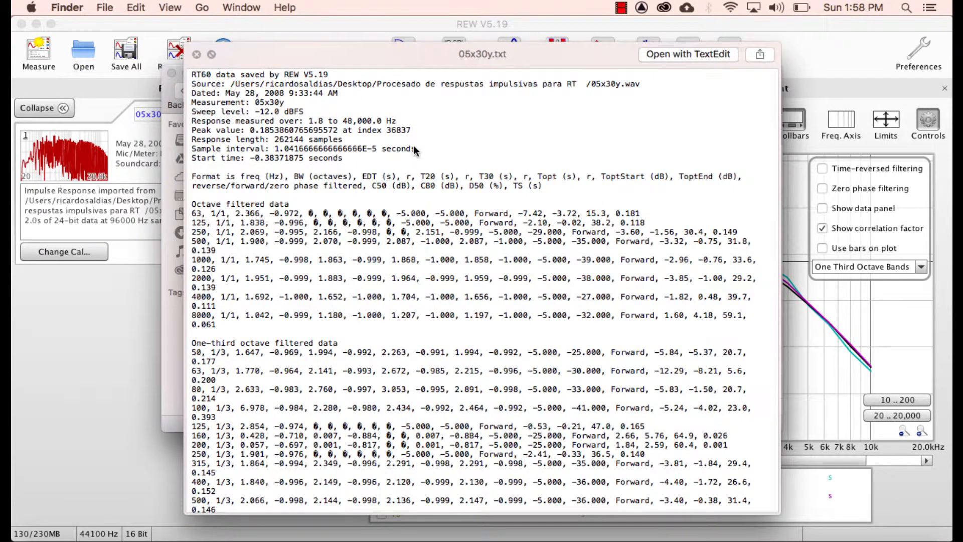
key("space")
key("space")
key("space")
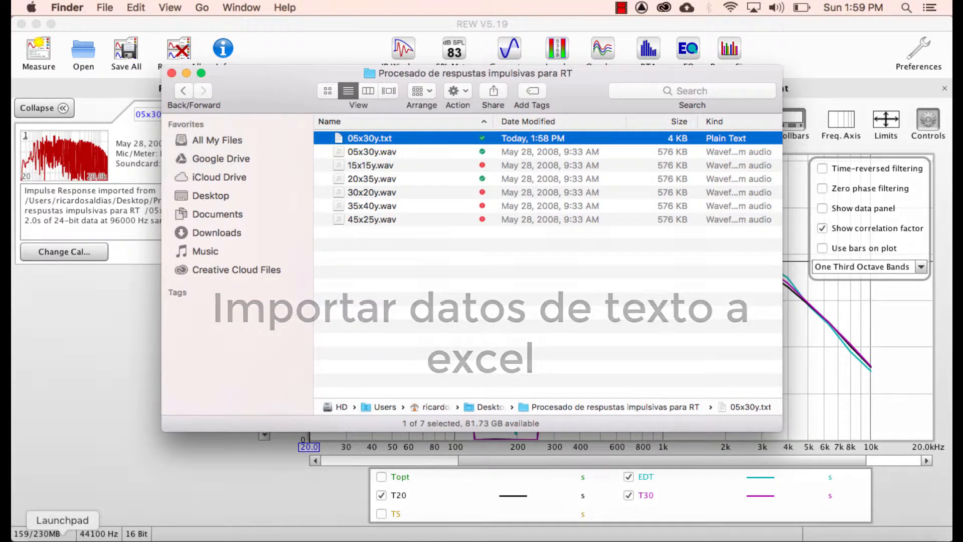
Switch to Microsoft Excel and start an import into the blank workbook with Text file as the file type.
left_click(62, 538)
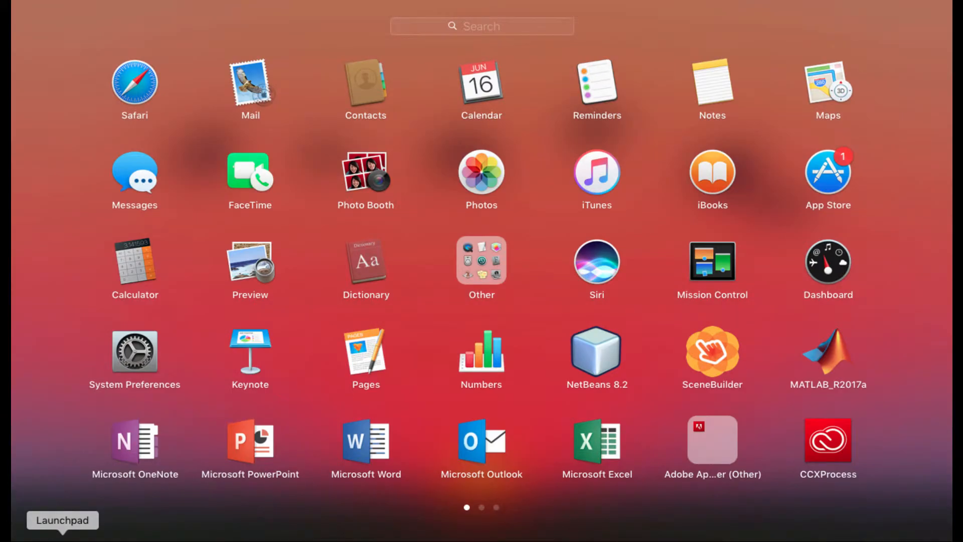
left_click(592, 449)
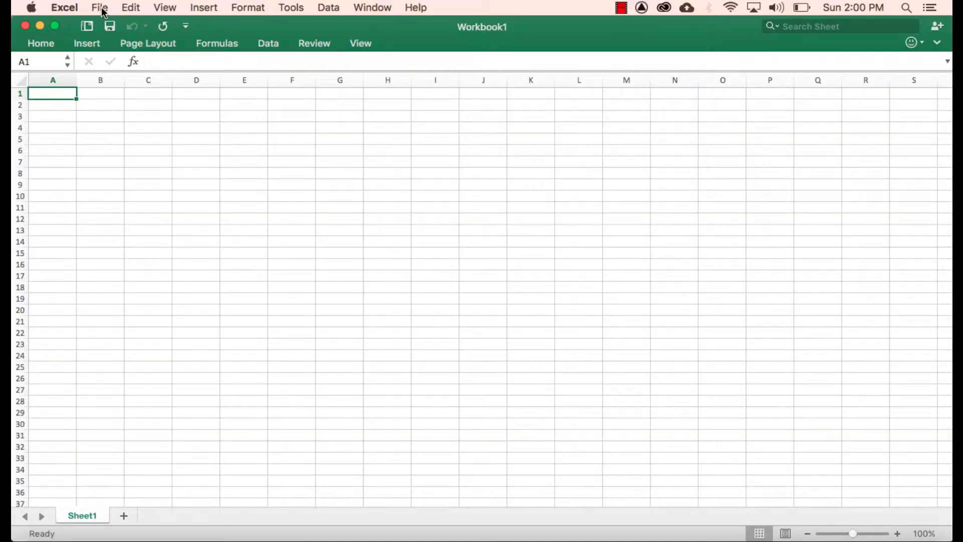
left_click(101, 8)
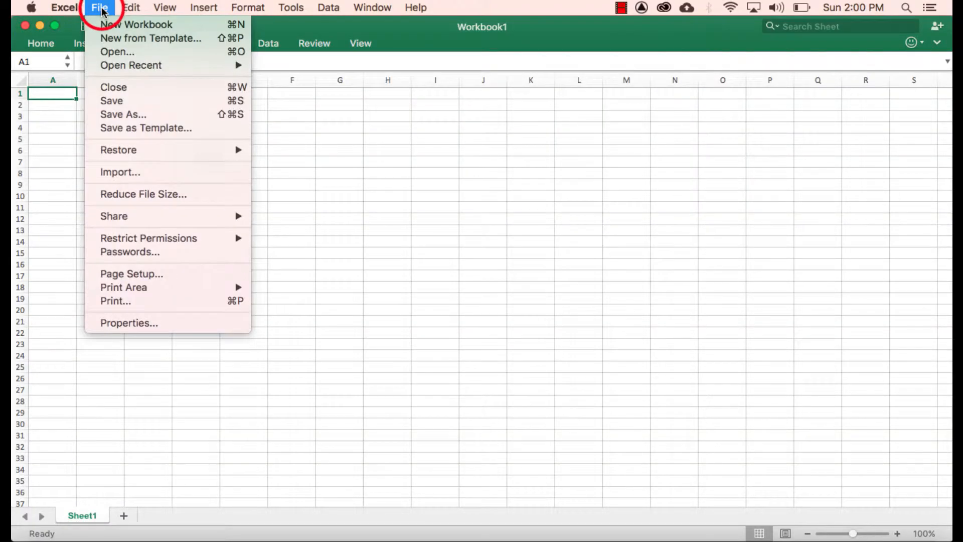
left_click(146, 173)
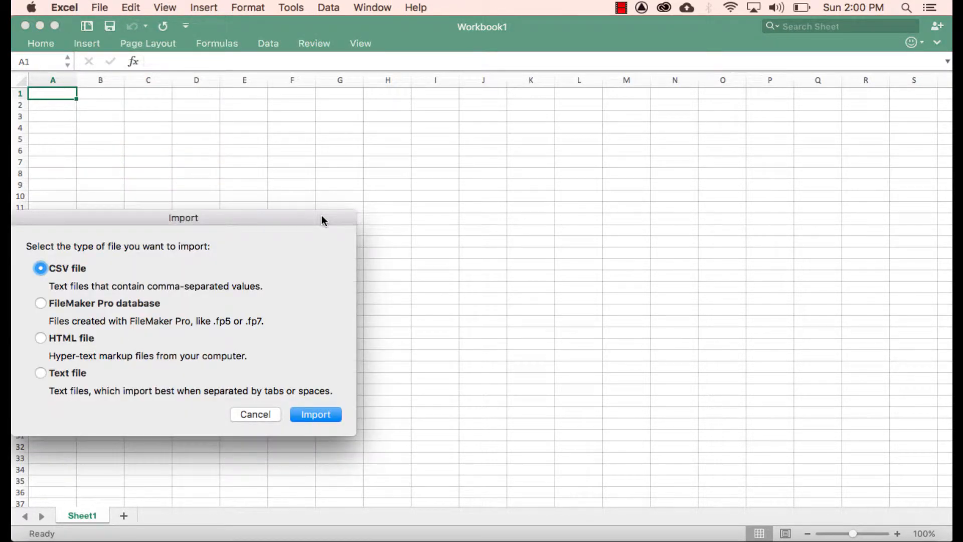
left_click_drag(322, 215, 555, 137)
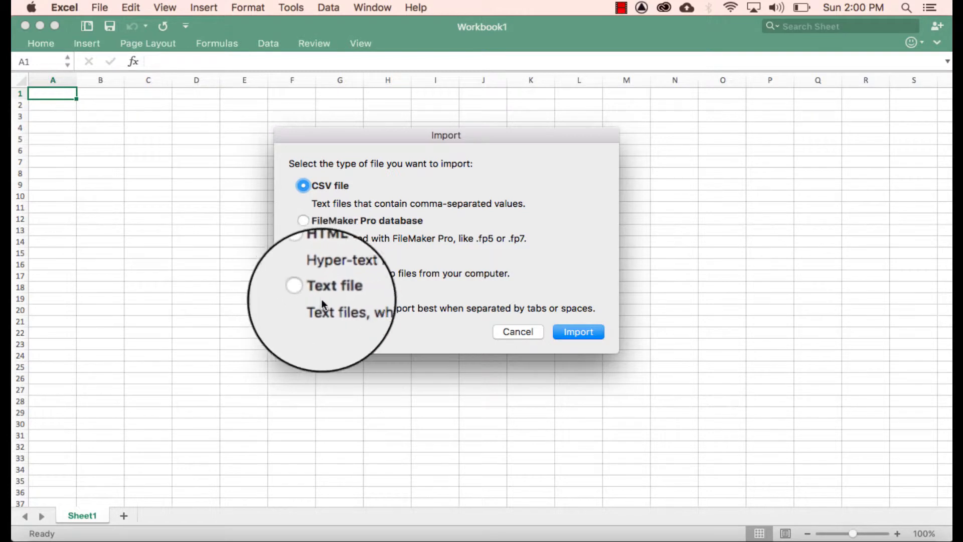
left_click(304, 291)
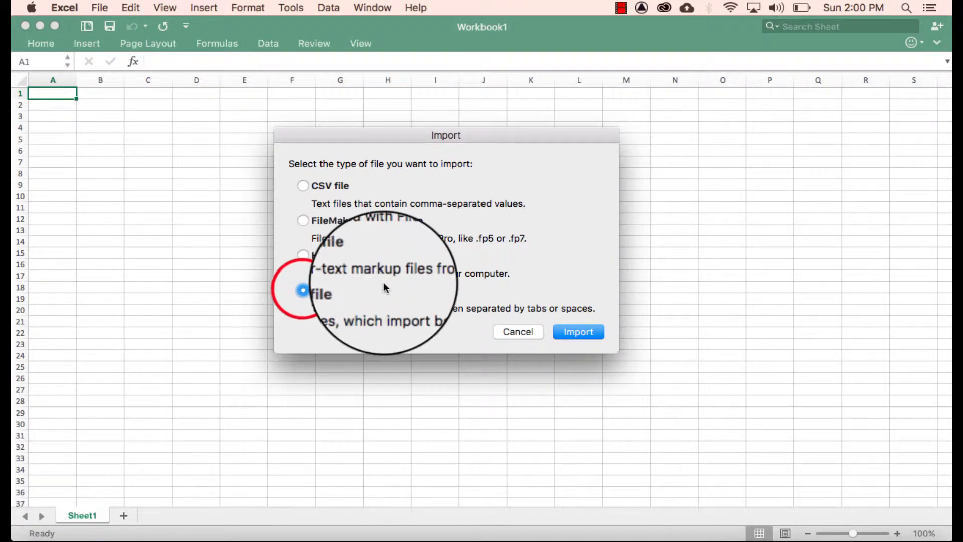
left_click(579, 332)
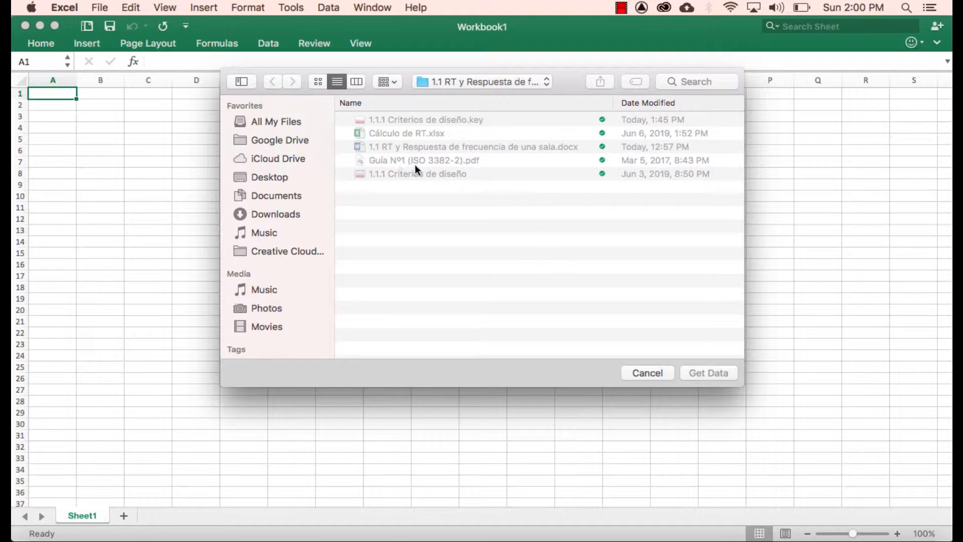
Choose 05x30y.txt from the impulse response folder on the Desktop as the file to import.
left_click(277, 178)
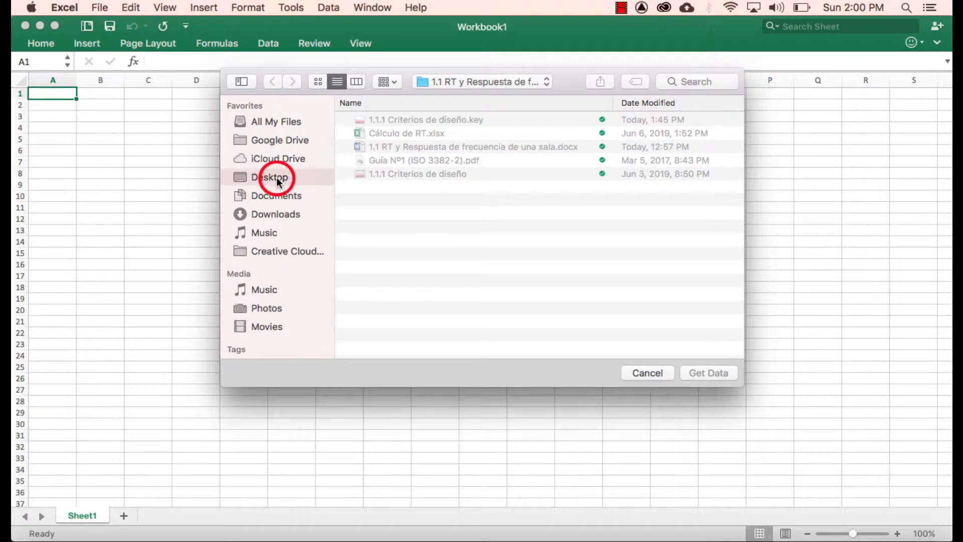
double_click(442, 187)
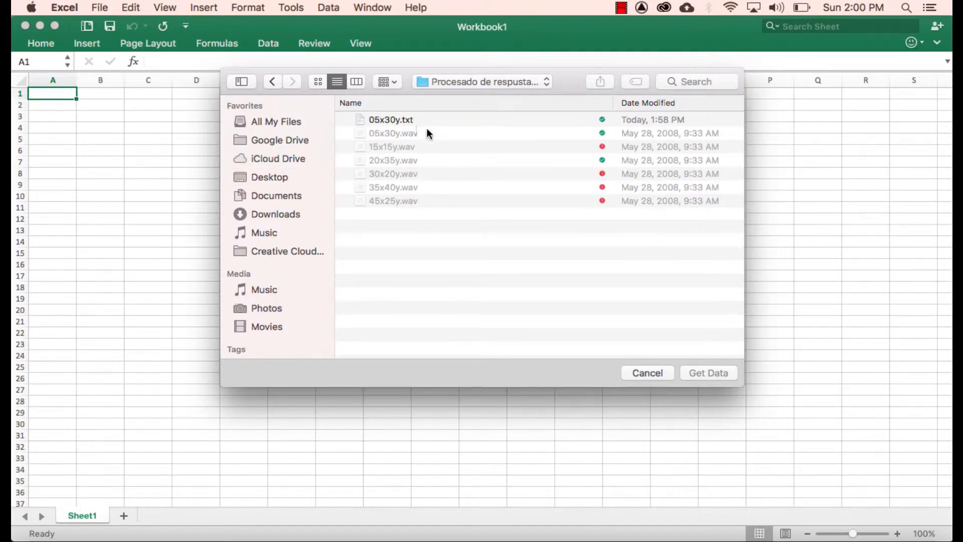
left_click(418, 123)
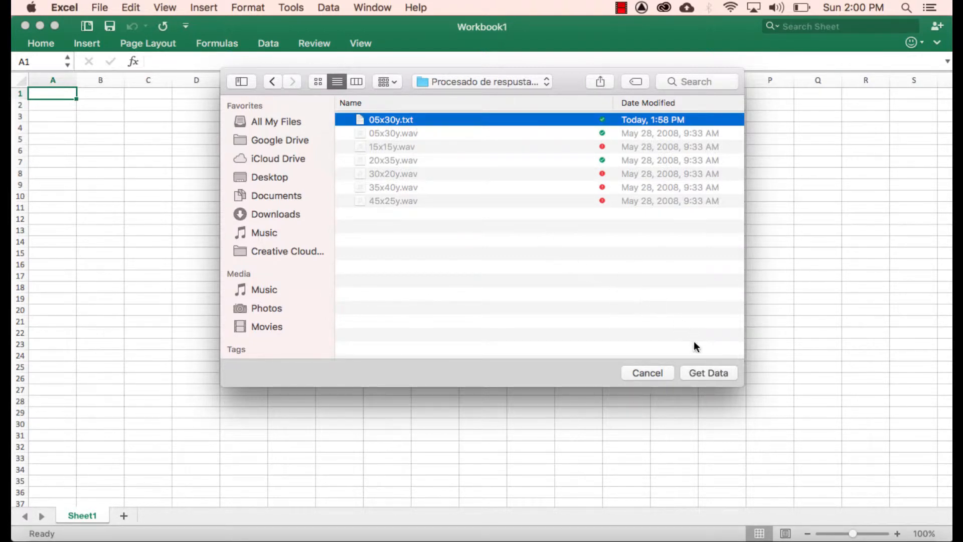
left_click(705, 372)
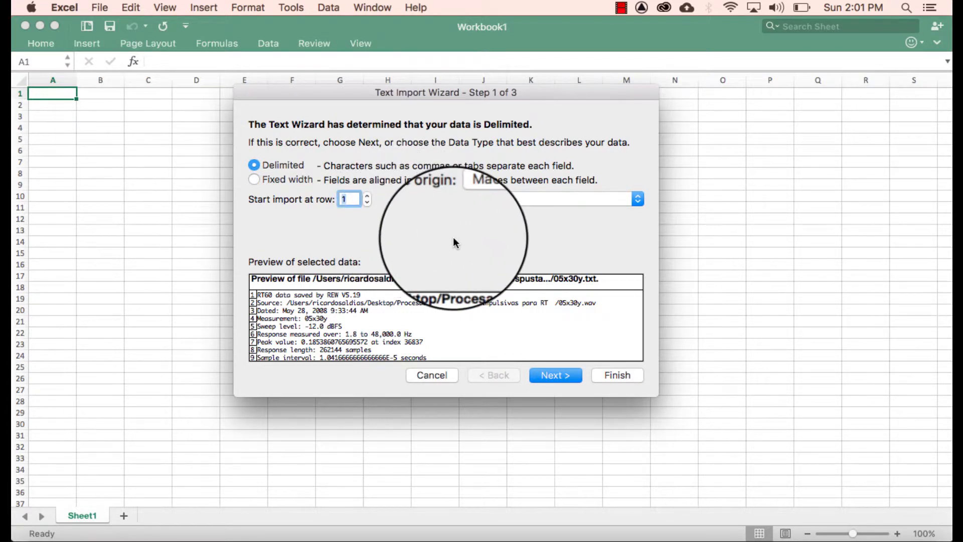
Keep the data type as Delimited and make Comma the only delimiter in place of Tab.
left_click(564, 375)
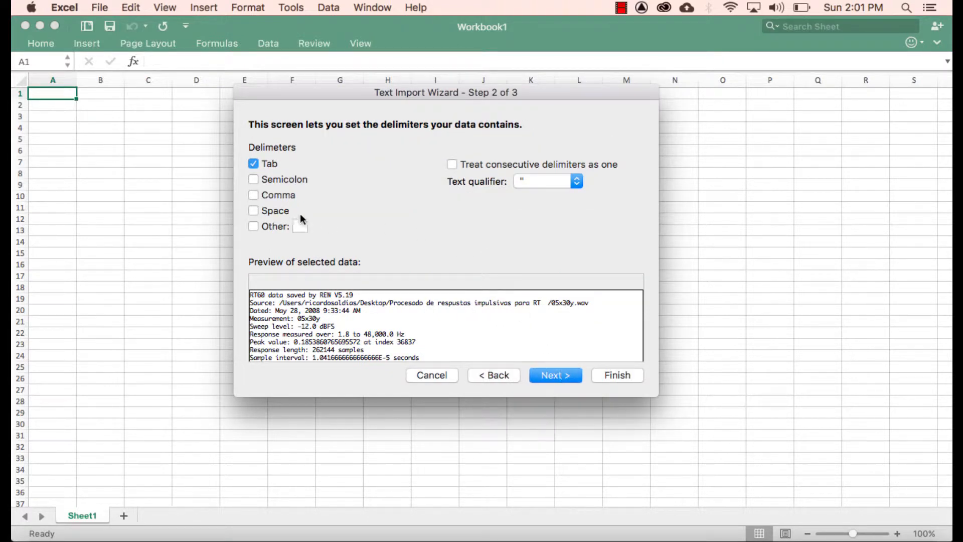
left_click(253, 164)
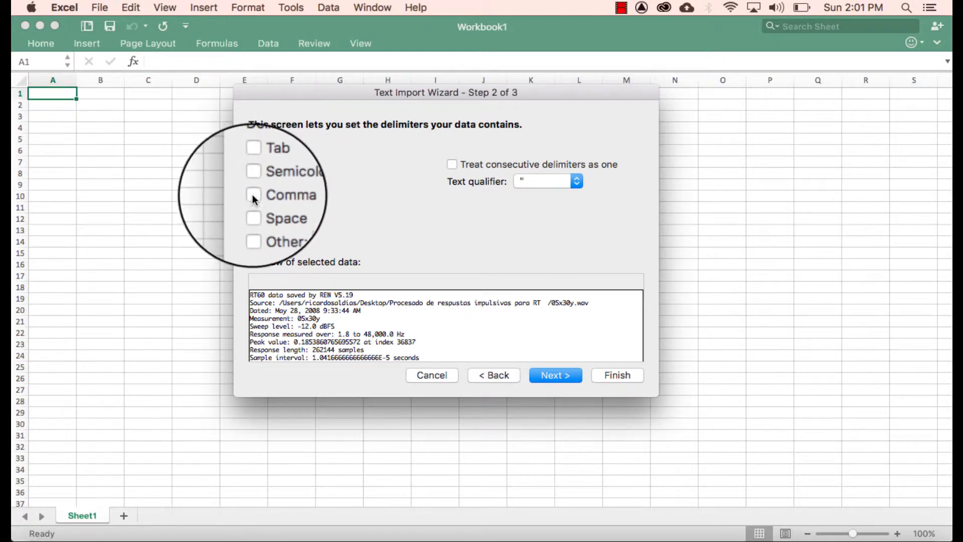
left_click(254, 193)
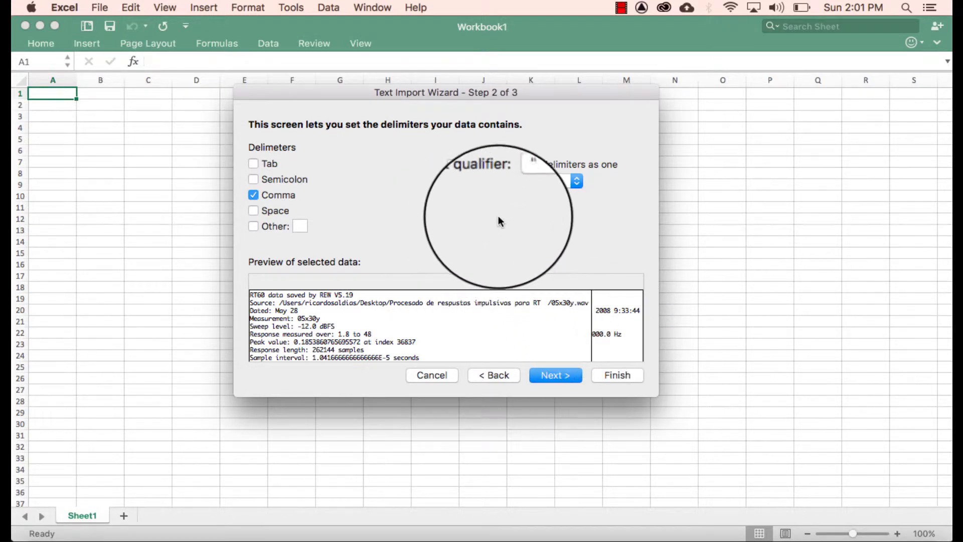
left_click(558, 375)
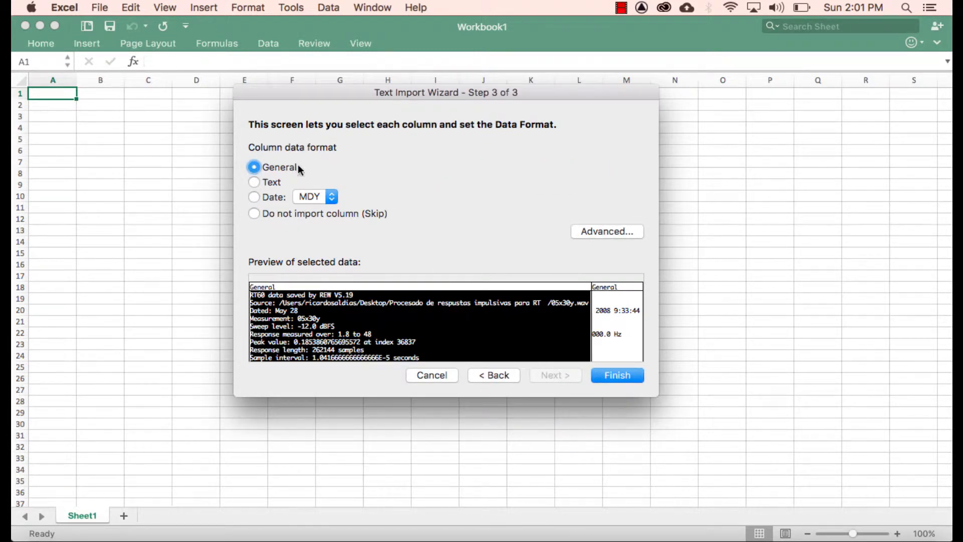
Finish the text import with the General column format and put the data in a new sheet.
left_click(618, 376)
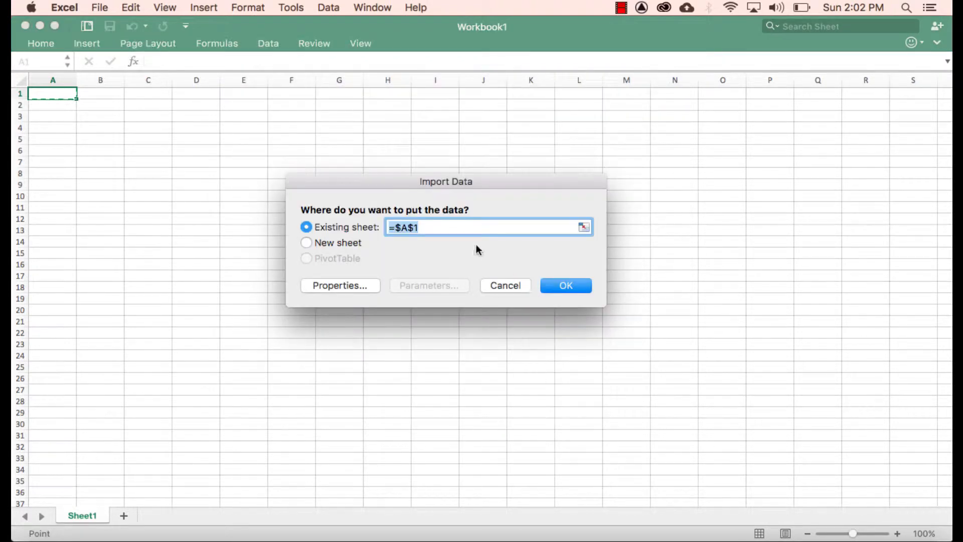
left_click(306, 243)
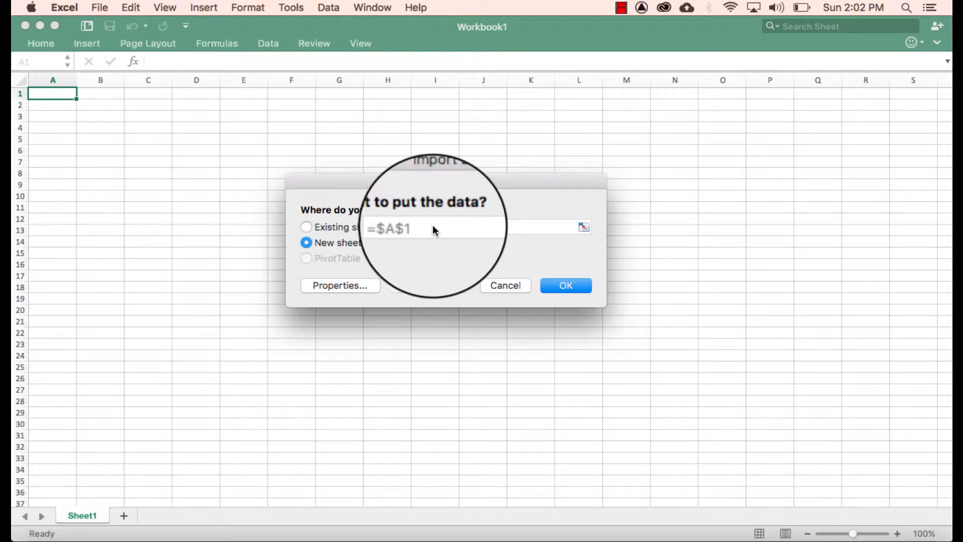
left_click(568, 285)
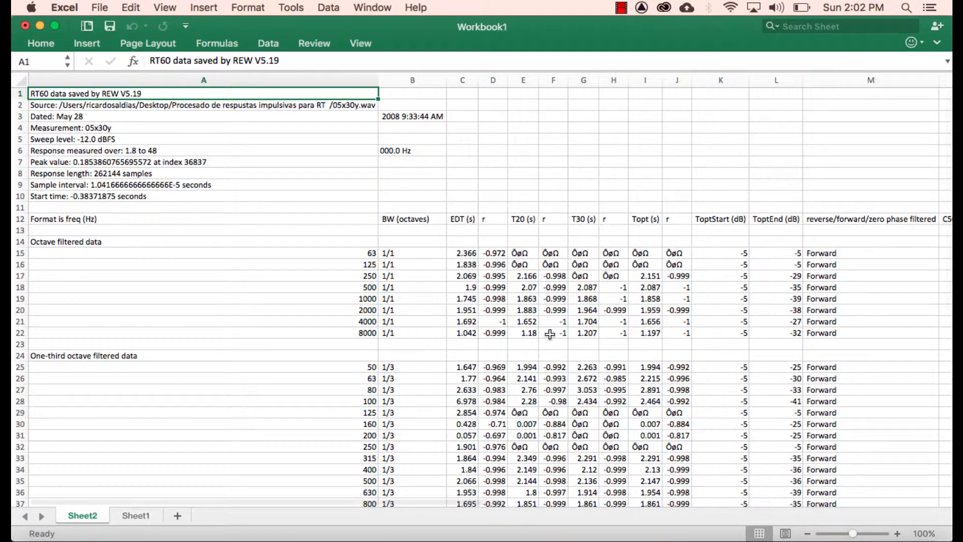
Examine the imported octave and one-third octave RT60 data on the new sheet.
scroll(550, 334, "down", 6)
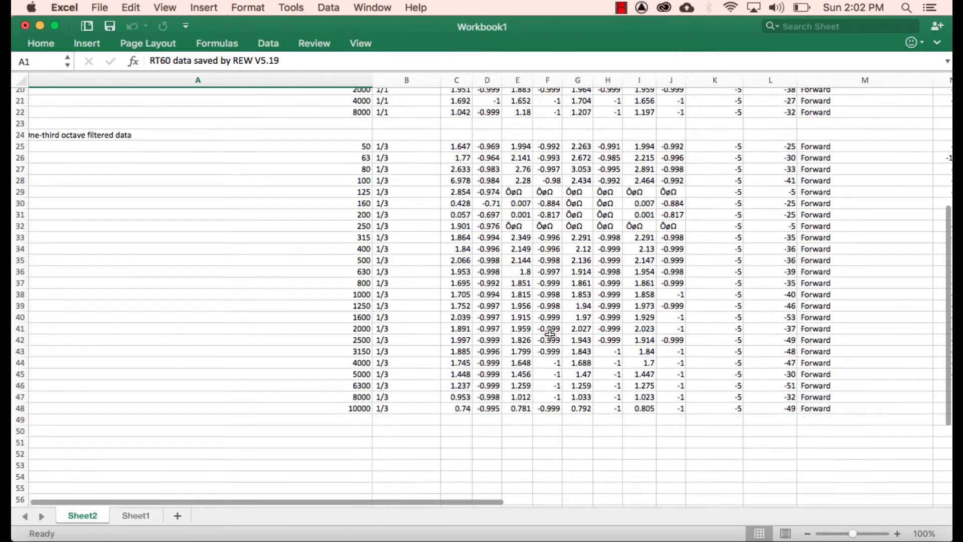
scroll(550, 334, "down", 6)
scroll(550, 334, "up", 3)
scroll(550, 334, "up", 5)
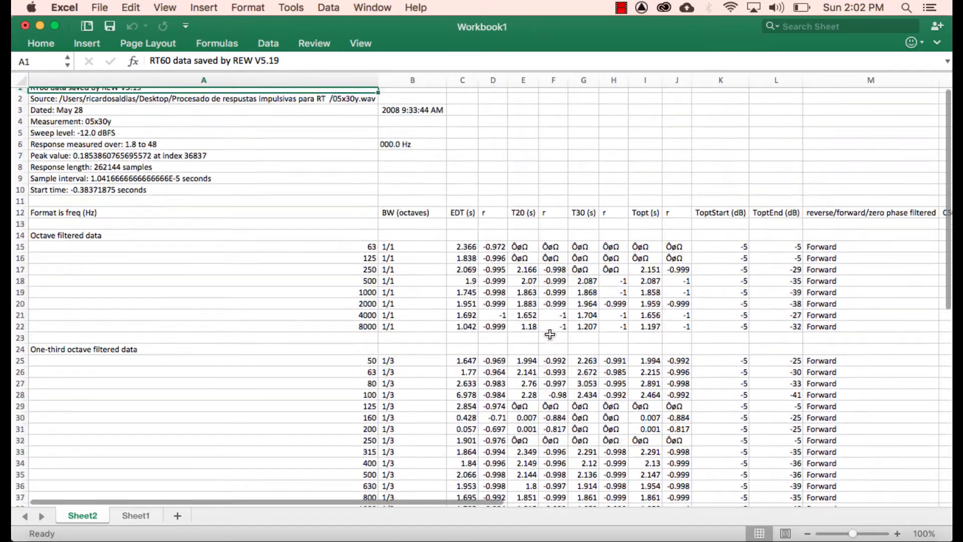
scroll(551, 335, "down", 8)
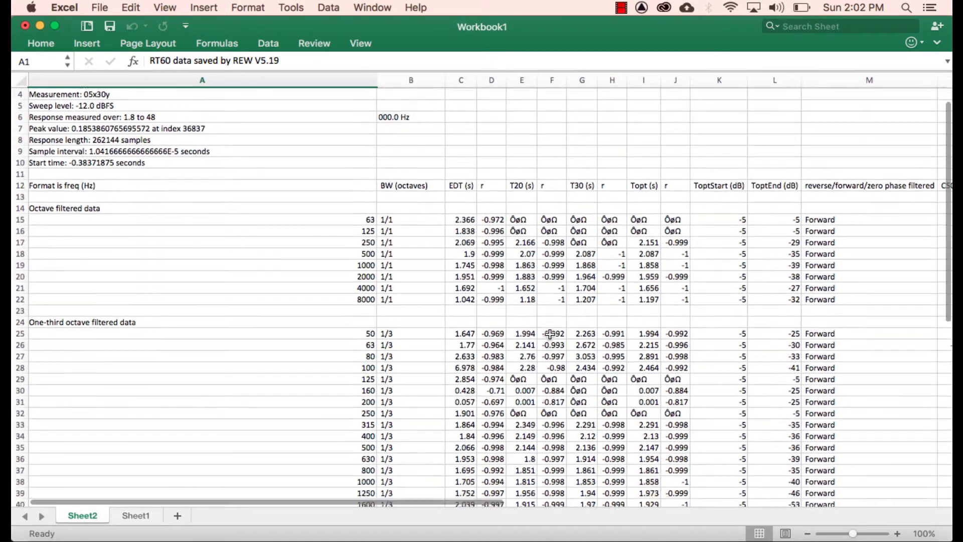
scroll(550, 334, "up", 8)
scroll(551, 334, "right", 1)
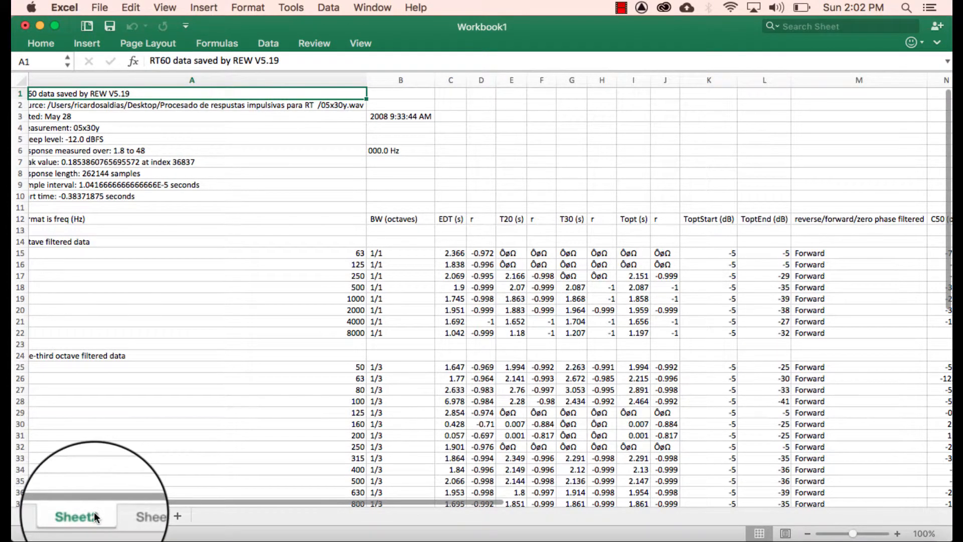
Rename the sheet with the imported data 05x30y, matching the name of the text file in Finder.
key("super+Tab")
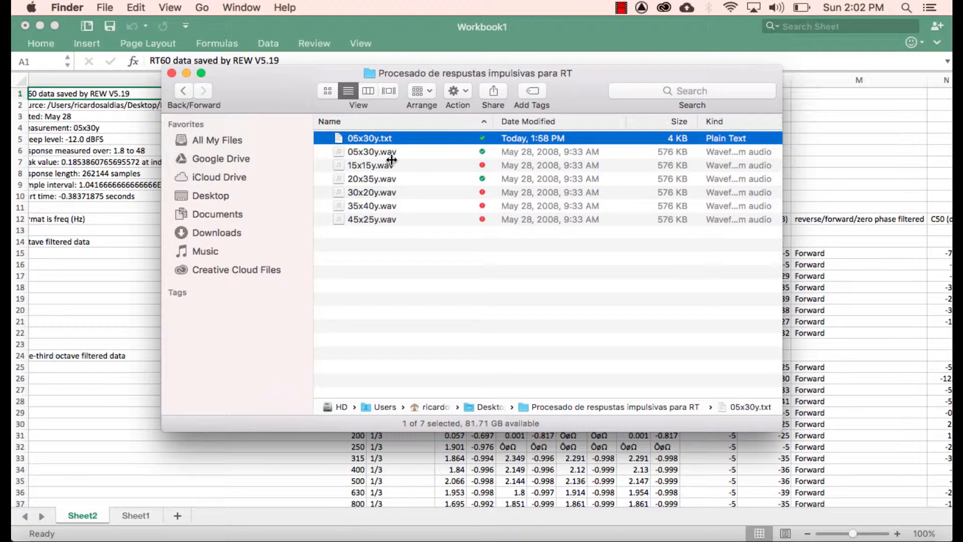
key("Return")
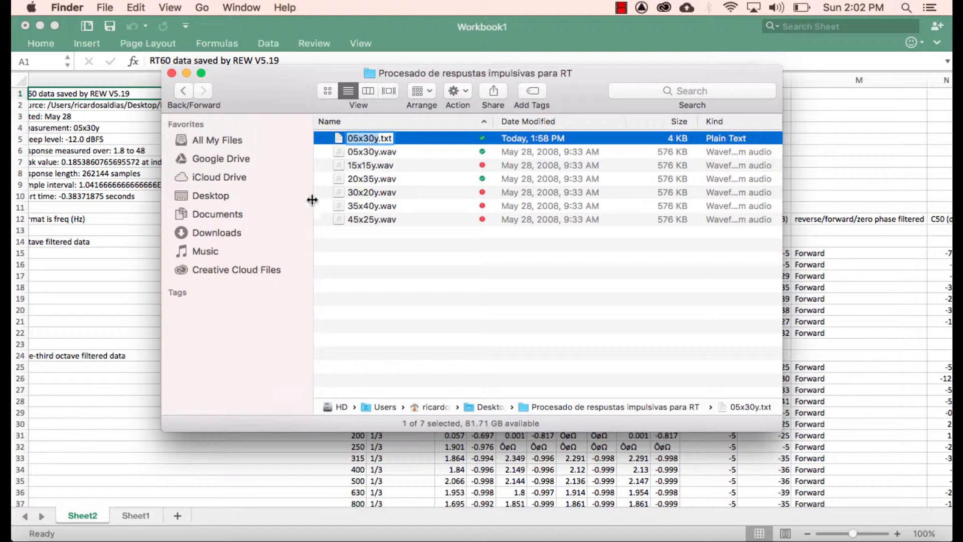
left_click(96, 417)
double_click(86, 517)
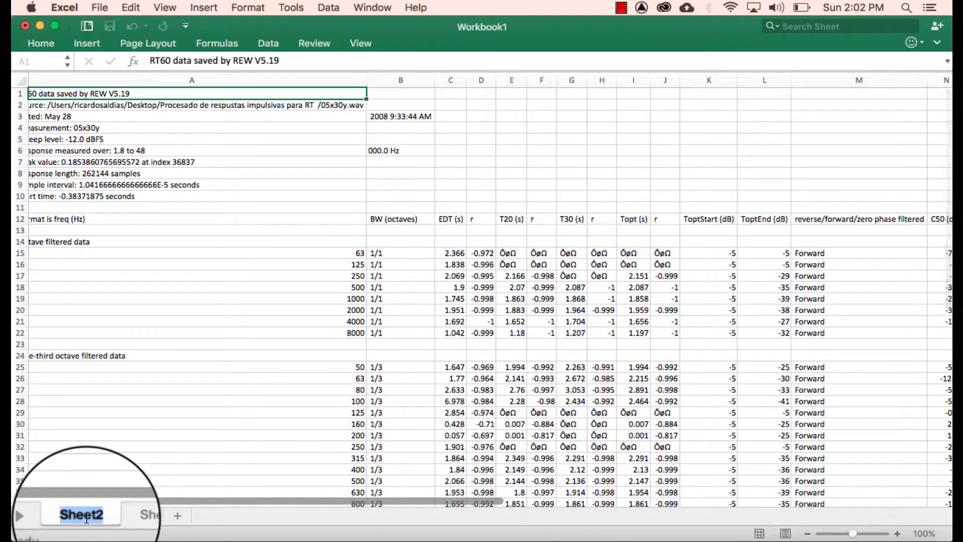
type("05x30y")
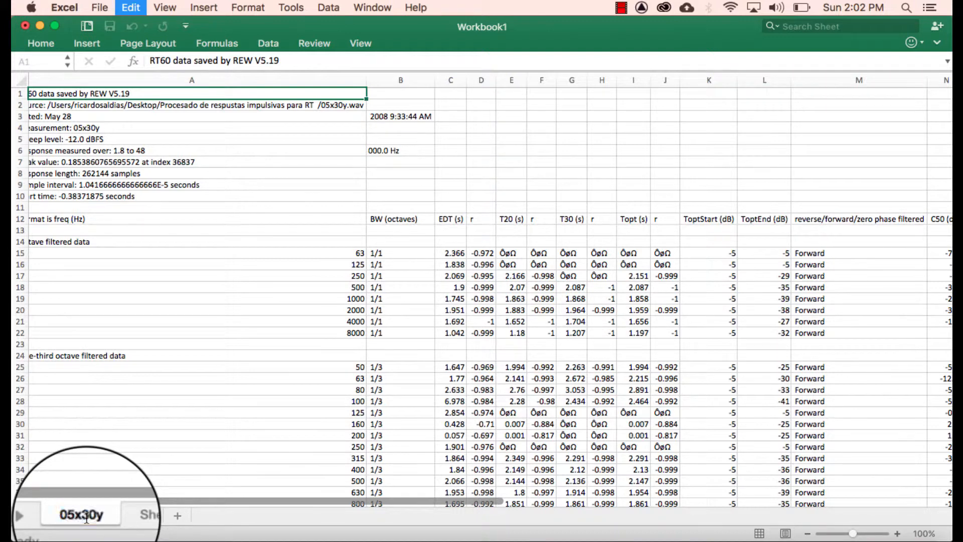
left_click(128, 424)
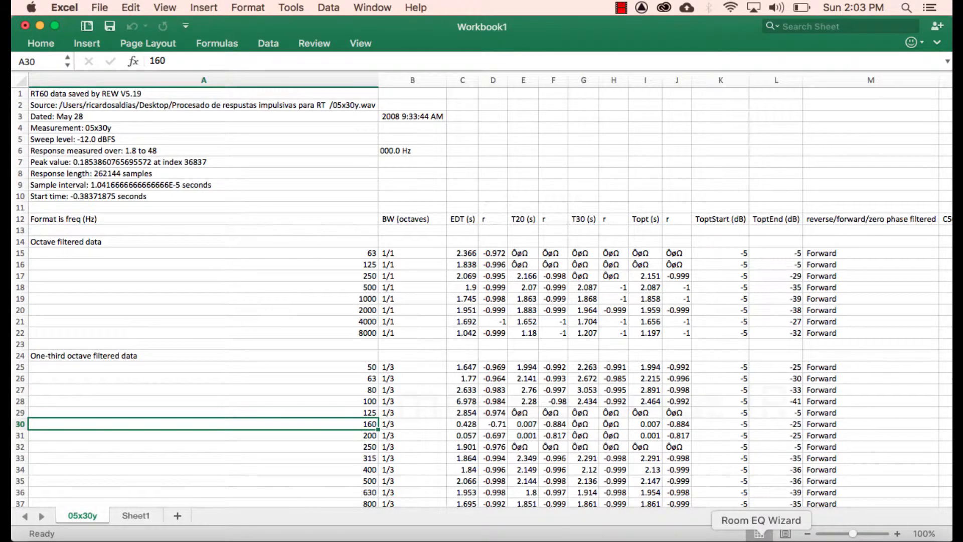
Switch to Room EQ Wizard and import the impulse response 15x15y.wav.
left_click(762, 540)
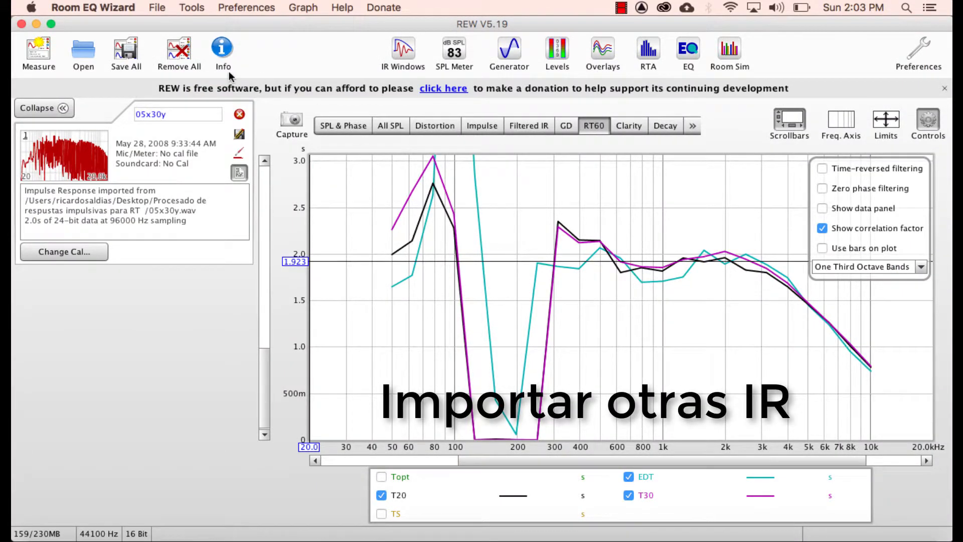
left_click(159, 7)
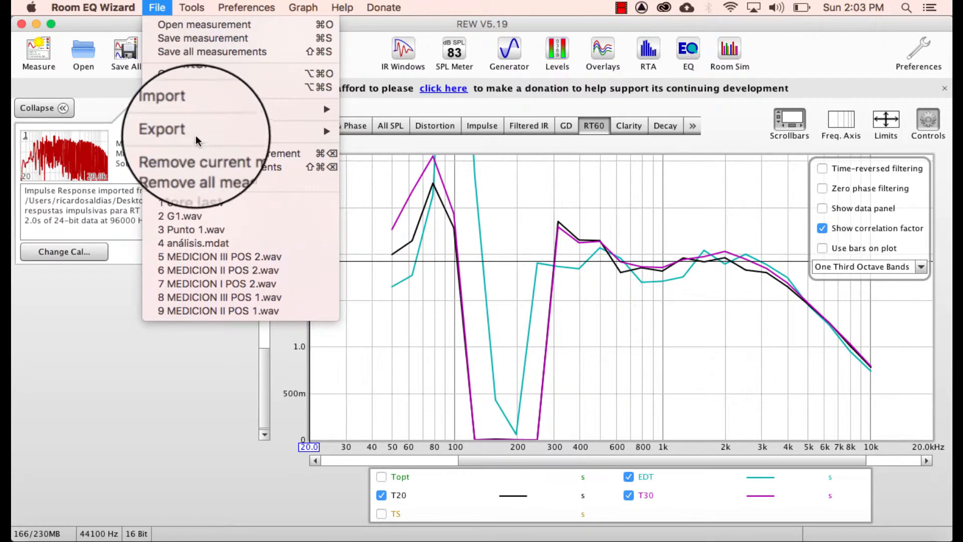
mouse_move(226, 109)
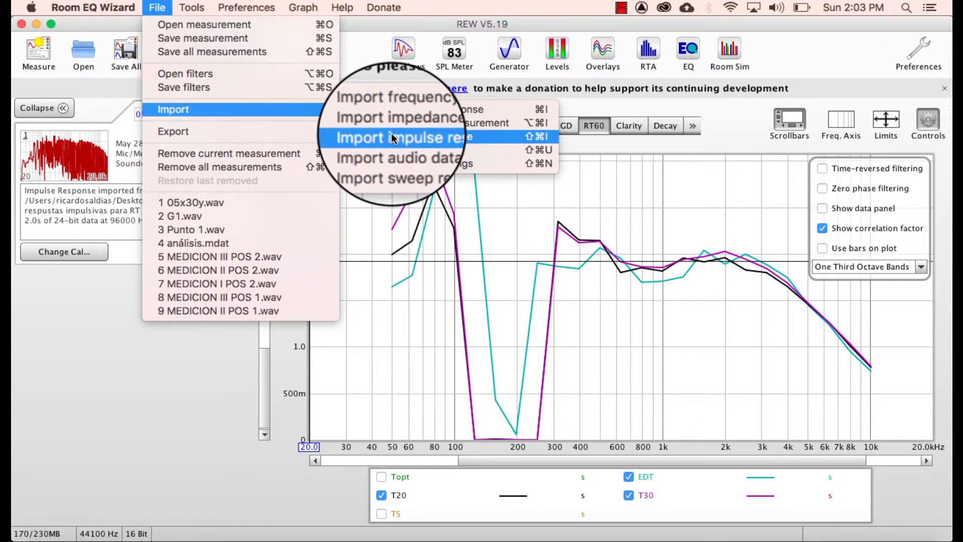
left_click(443, 137)
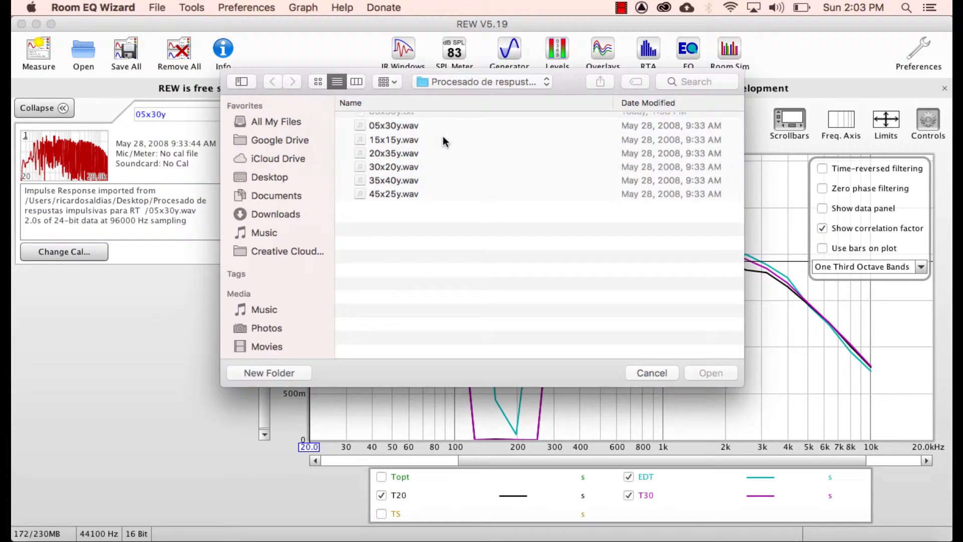
left_click(390, 147)
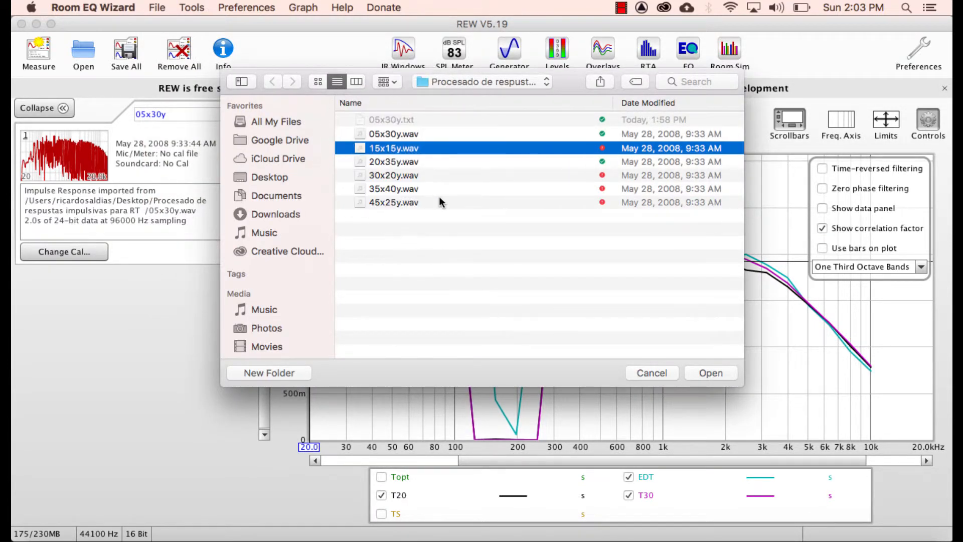
left_click(712, 374)
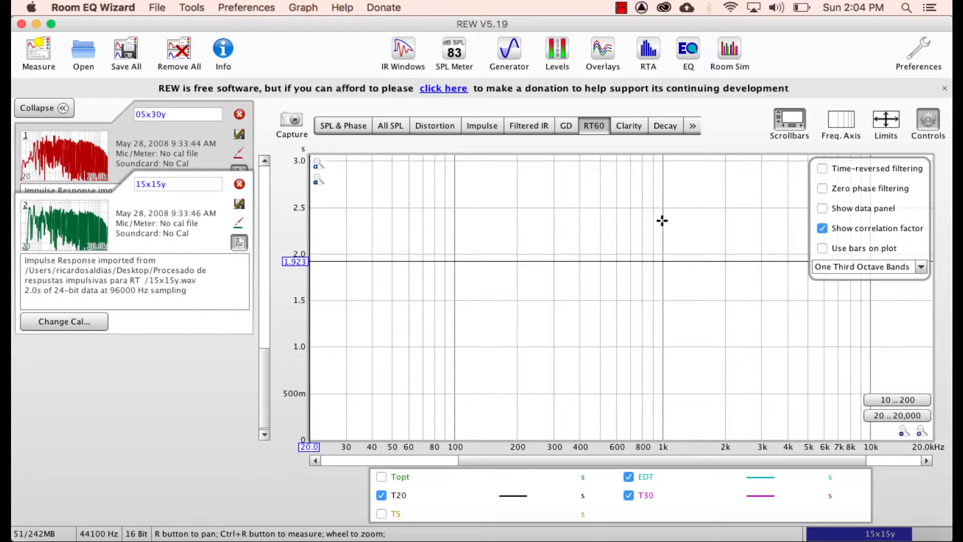
Display the RT60 graph of 15x15y, view it in One Octave Bands, and set it back to One Third Octave Bands.
left_click(593, 128)
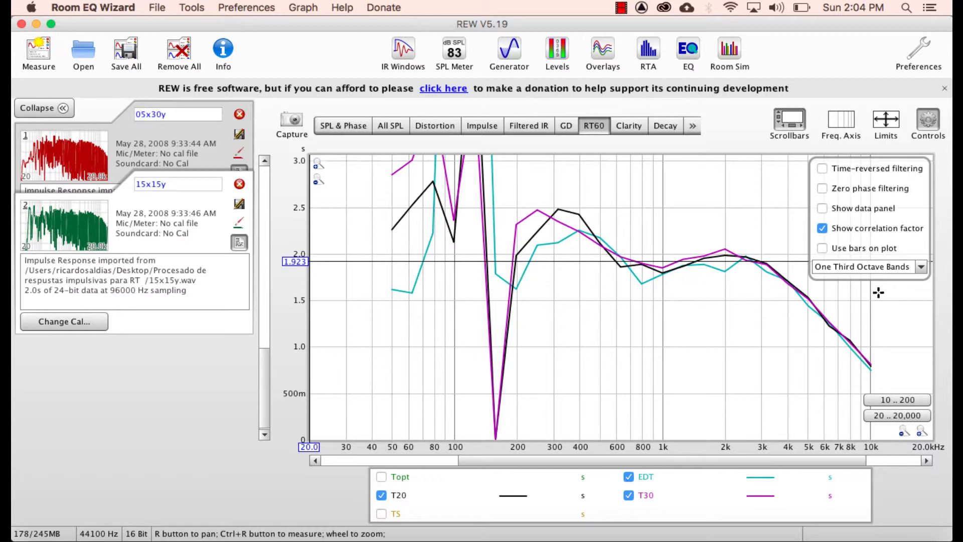
left_click(920, 263)
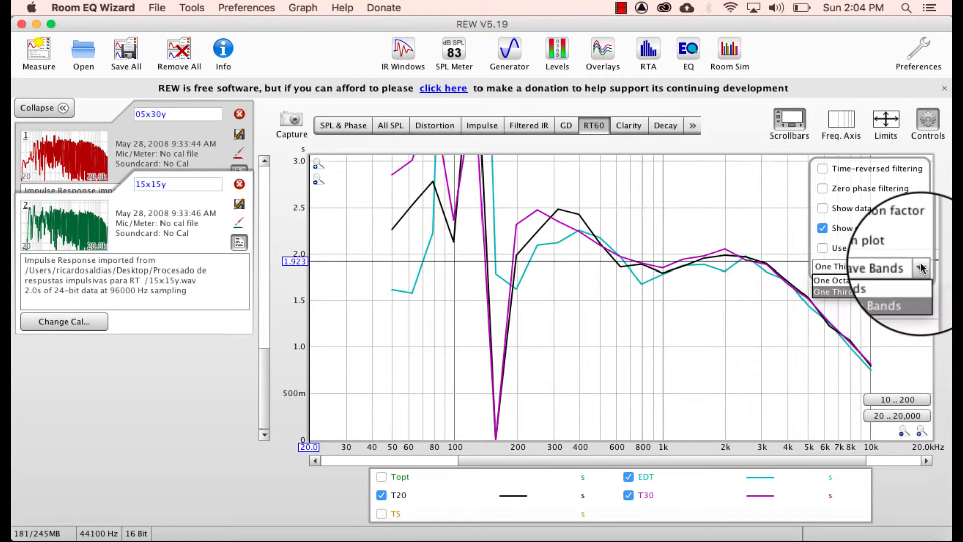
left_click(871, 278)
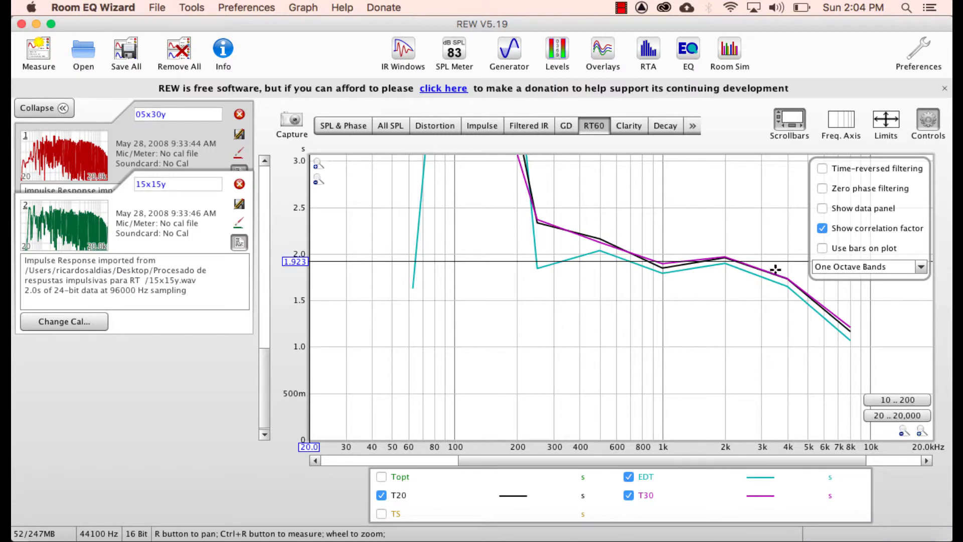
left_click(921, 266)
left_click(892, 292)
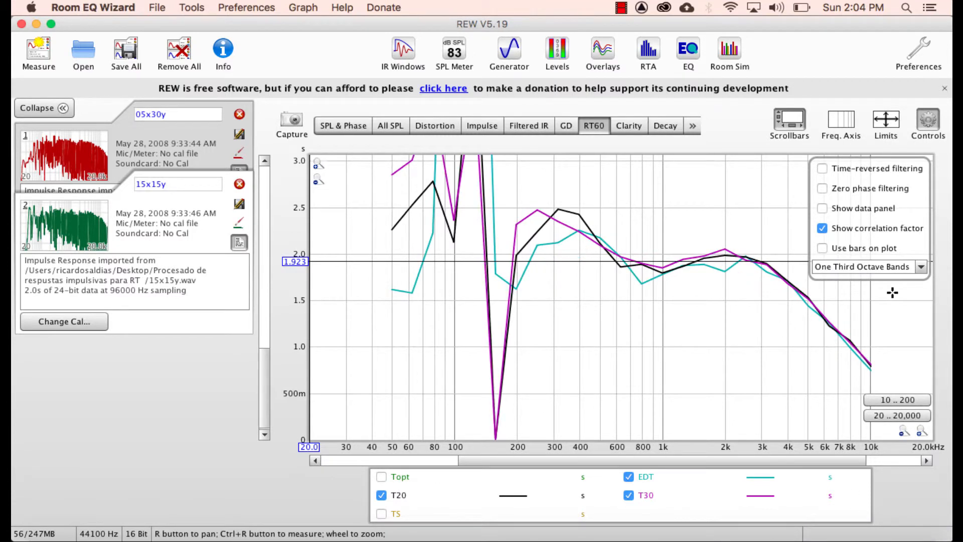
left_click(921, 267)
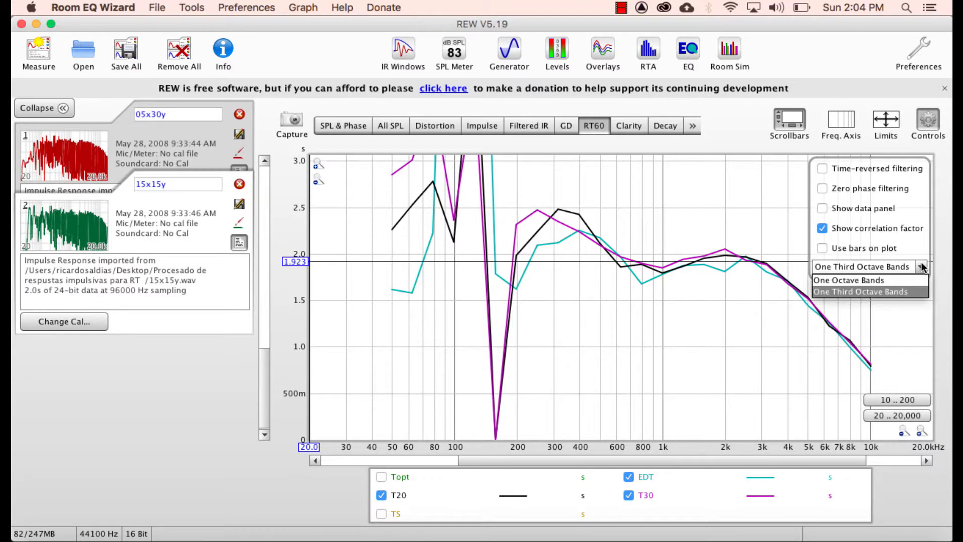
left_click(899, 291)
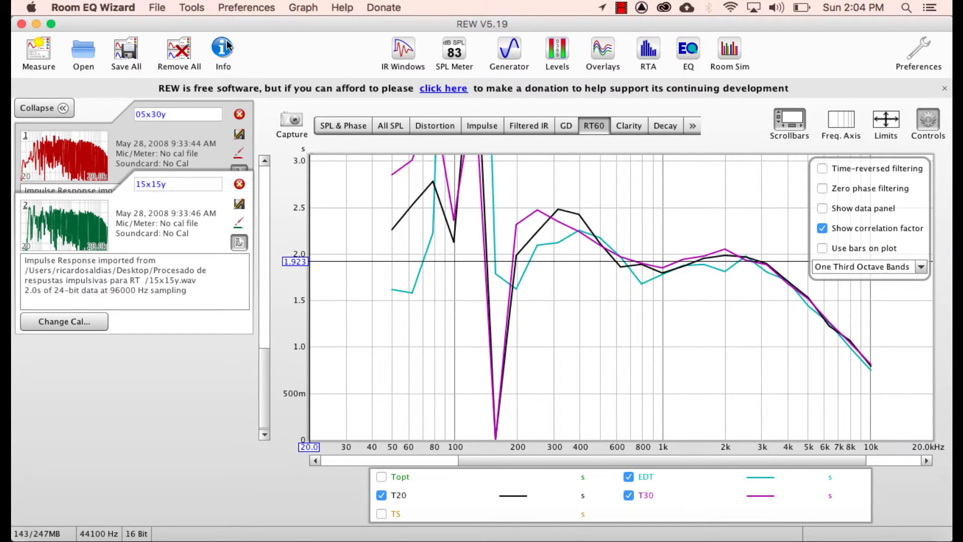
Export the RT60 data of 15x15y as text with the Comma delimiter and REW number format, saving it as 15x15y.
left_click(161, 8)
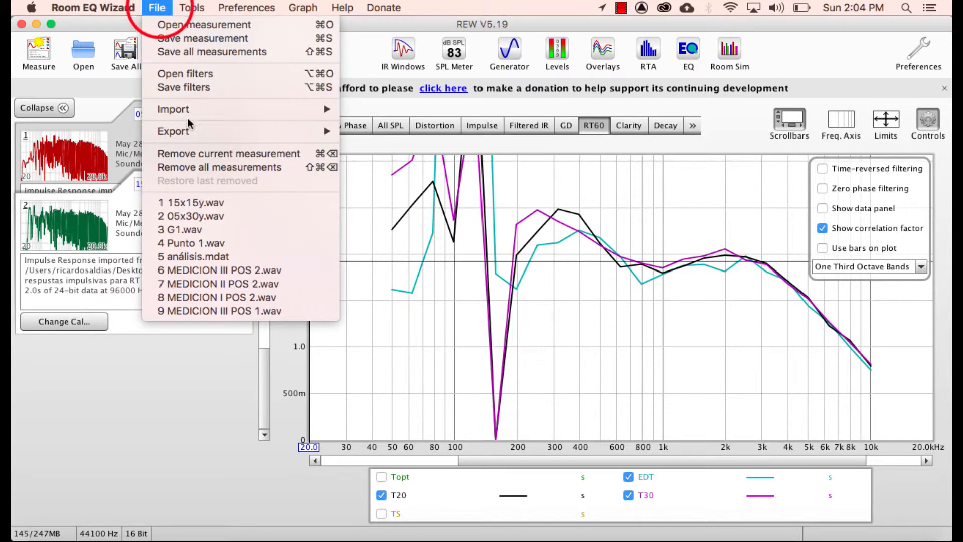
mouse_move(188, 134)
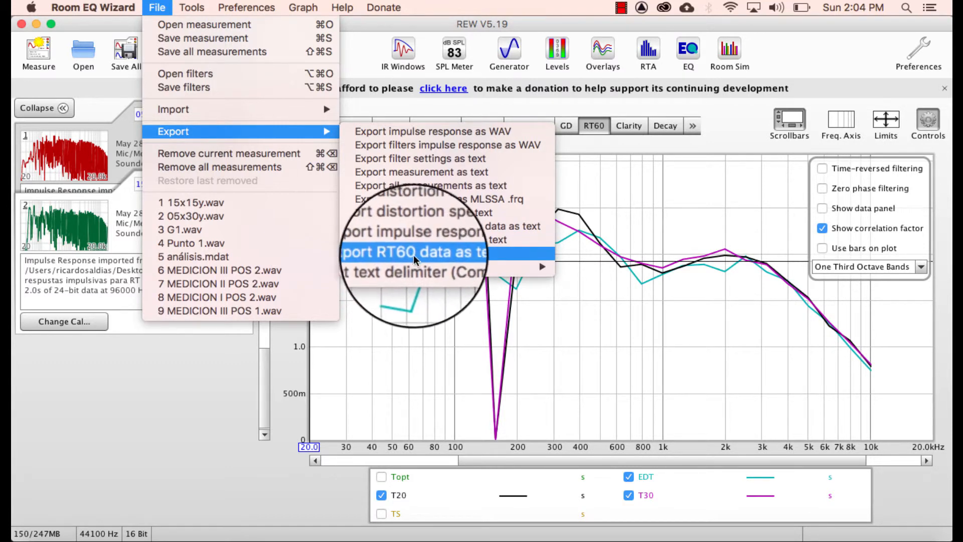
left_click(474, 253)
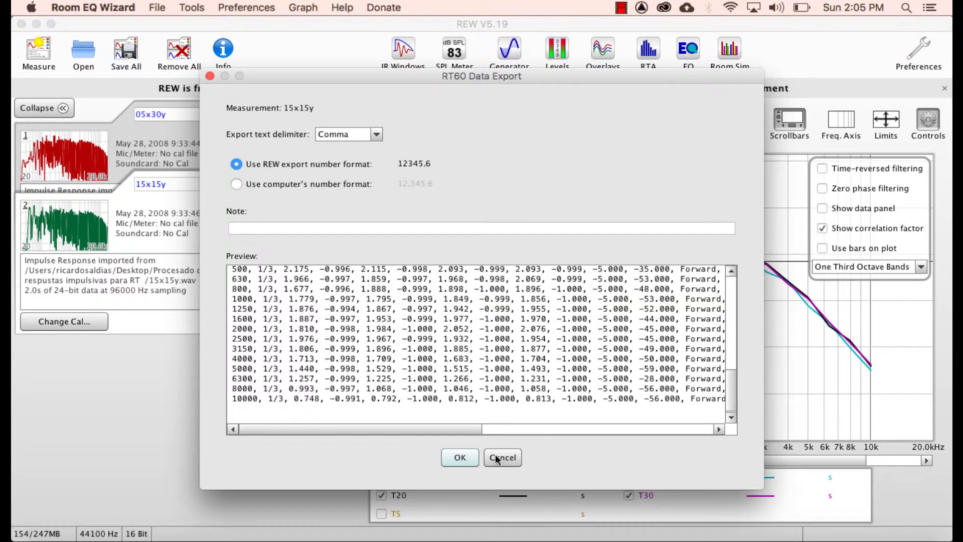
left_click(461, 457)
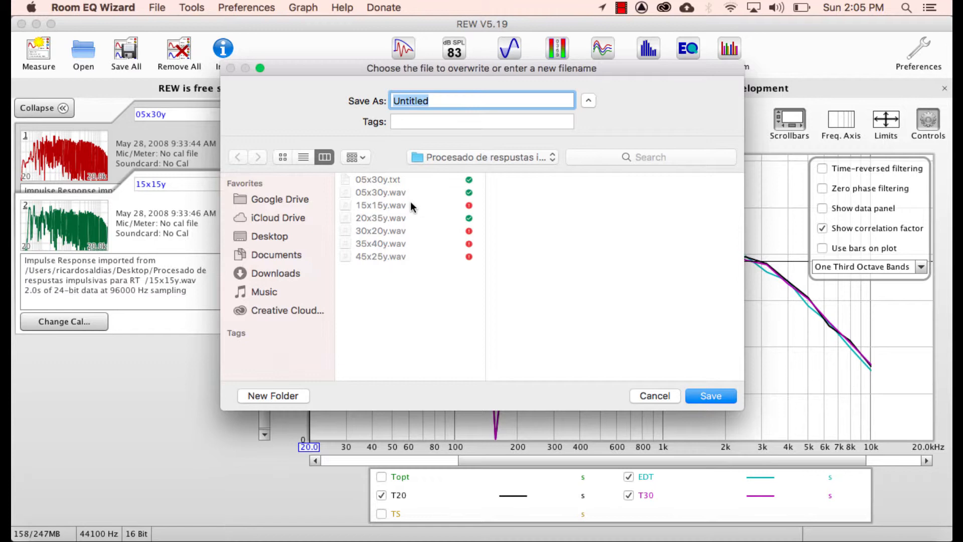
left_click(389, 203)
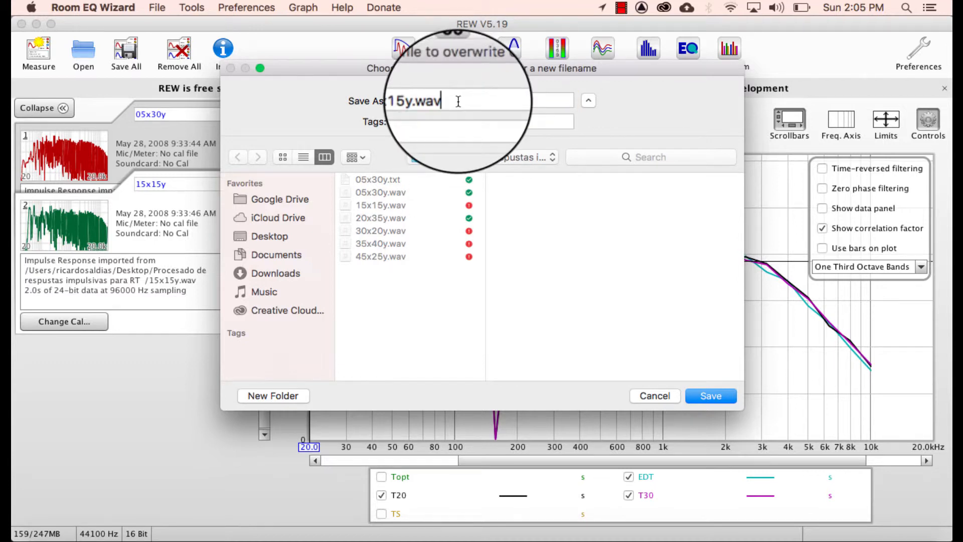
key("BackSpace")
key("BackSpace")
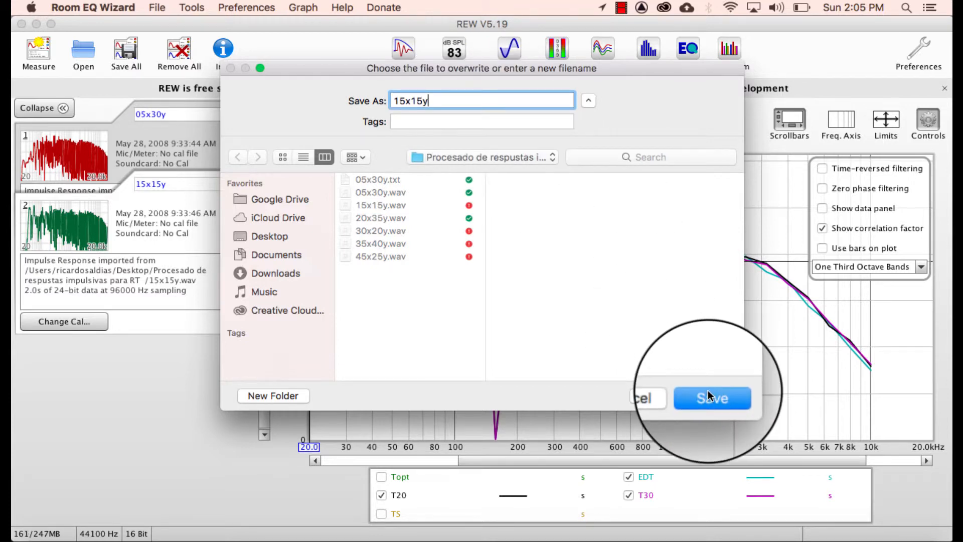
left_click(710, 397)
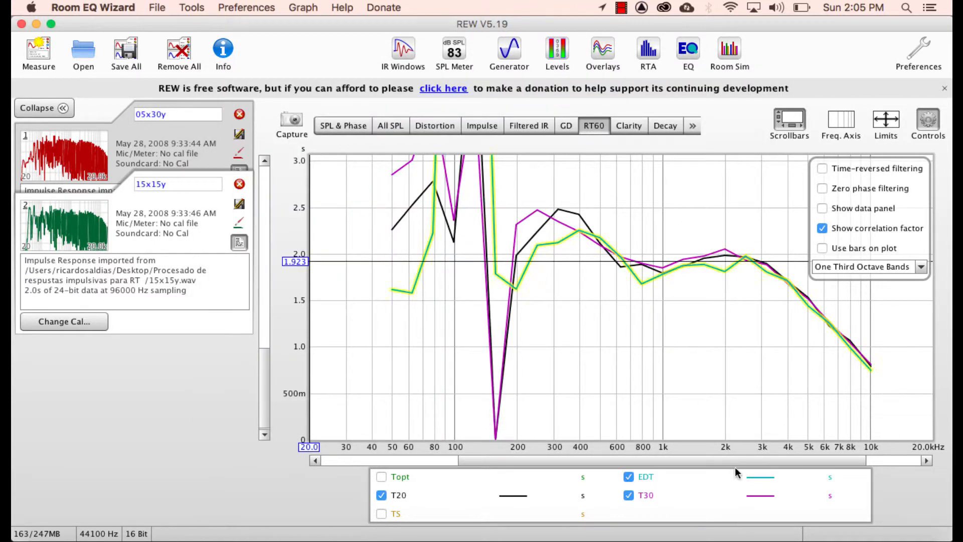
Switch to Excel and start importing 15x15y.txt as a Text file.
left_click(783, 536)
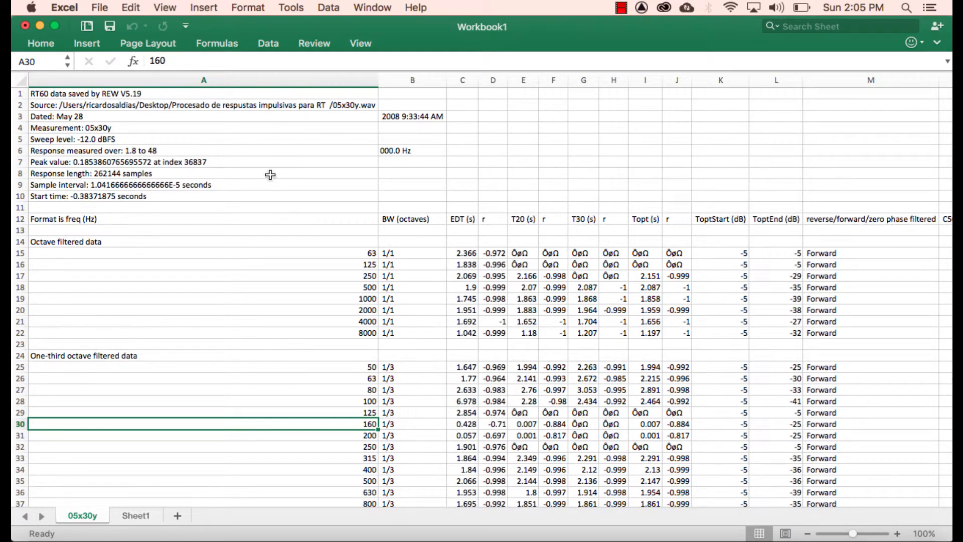
left_click(100, 8)
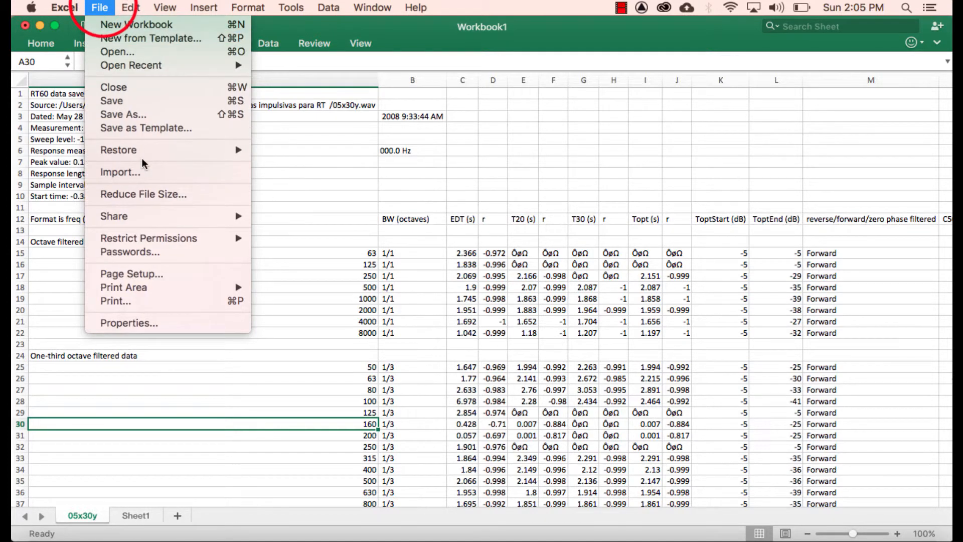
left_click(134, 173)
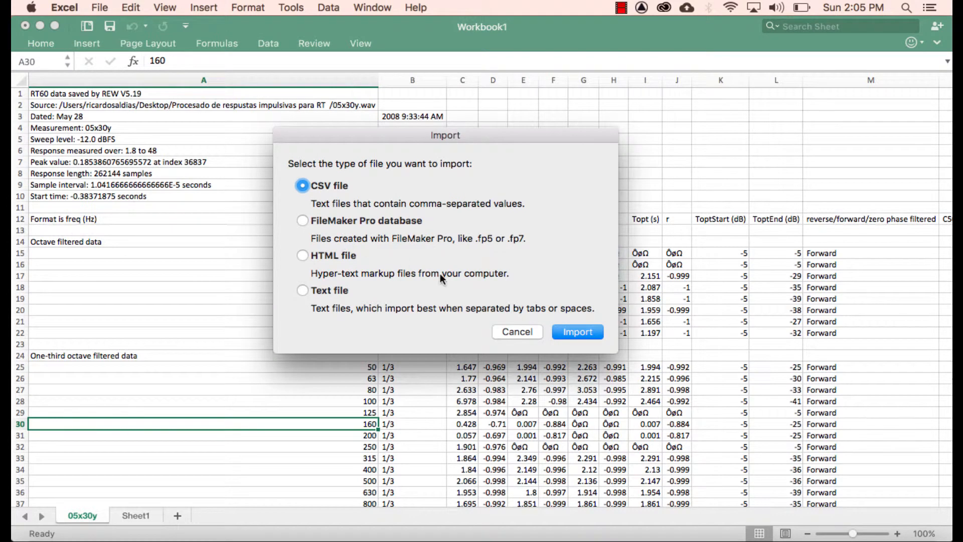
left_click(303, 290)
left_click(580, 331)
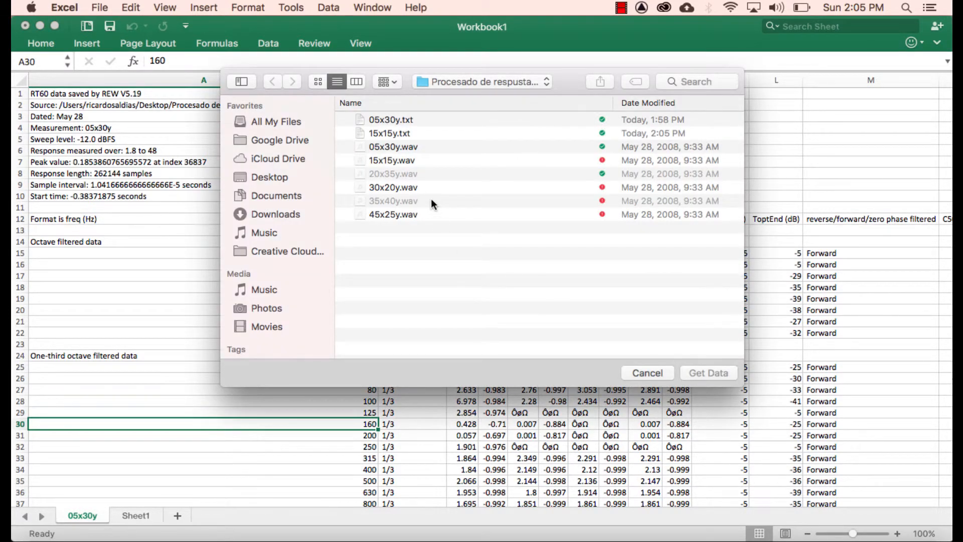
left_click(394, 133)
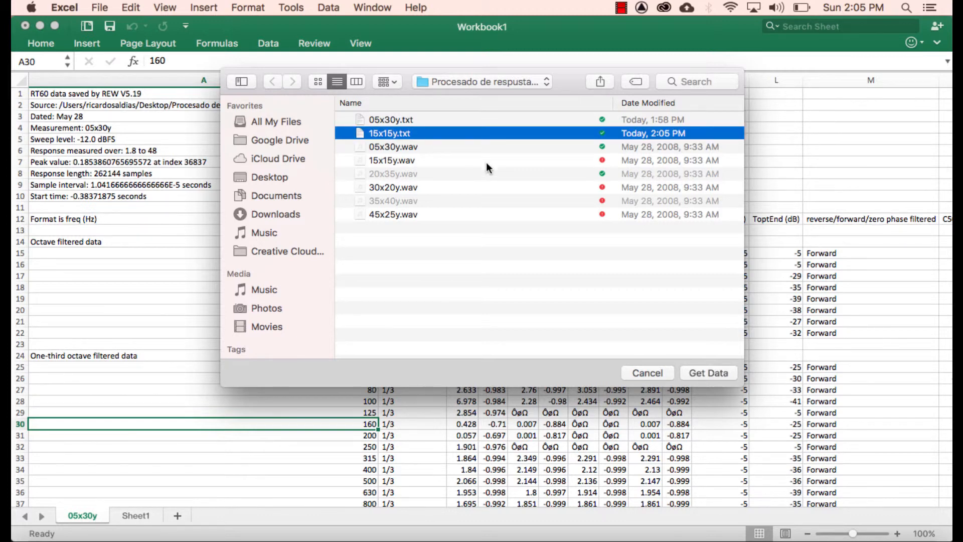
key("Return")
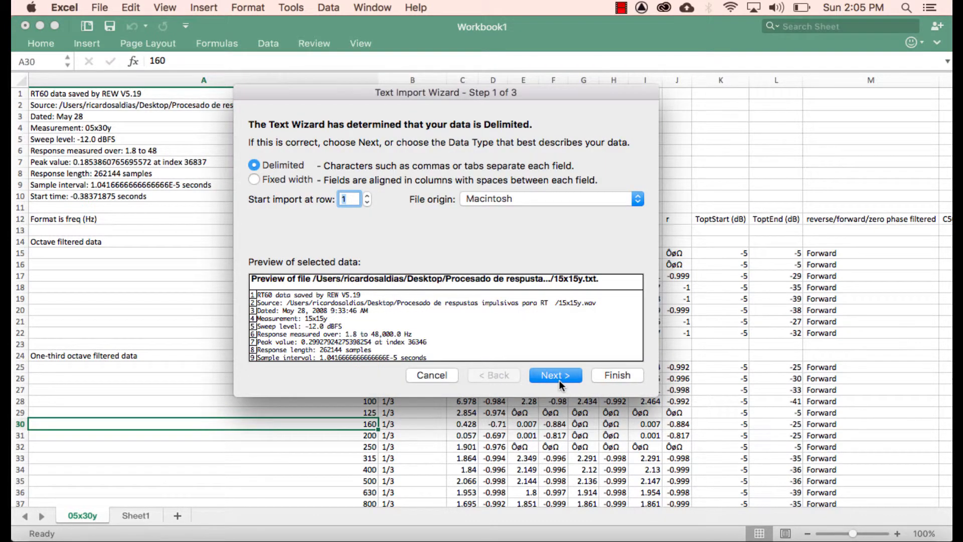
Keep the Delimited data type for 15x15y.txt and replace Tab with Comma as the only delimiter.
left_click(554, 376)
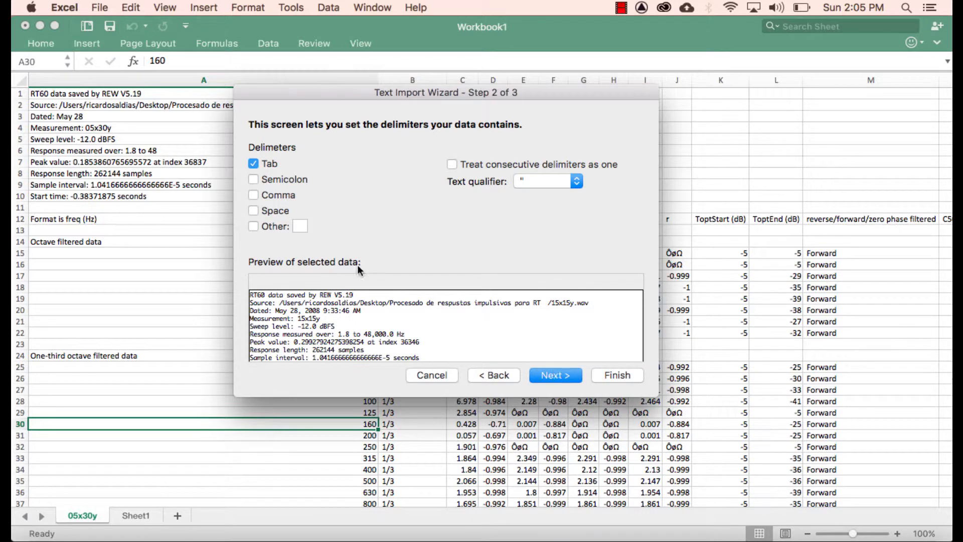
left_click(253, 195)
left_click(254, 164)
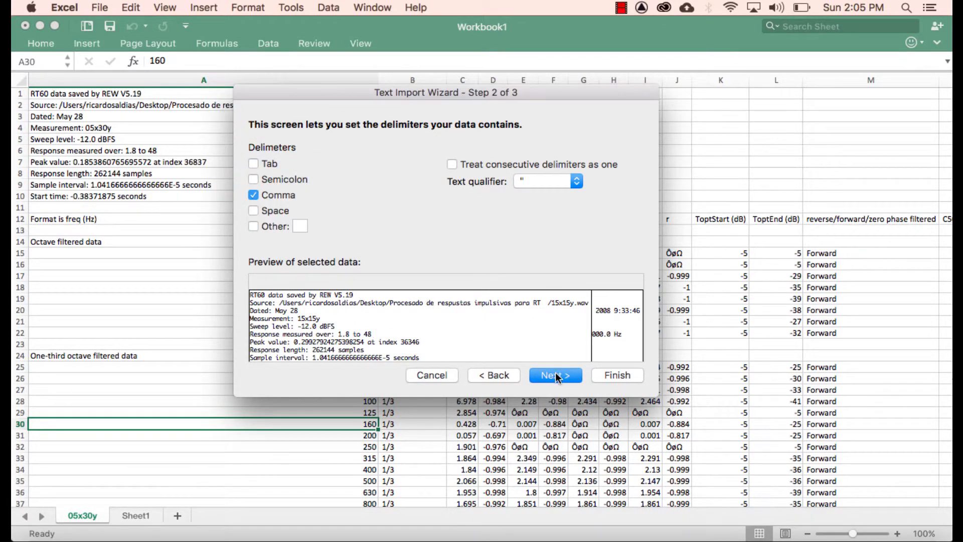
left_click(556, 377)
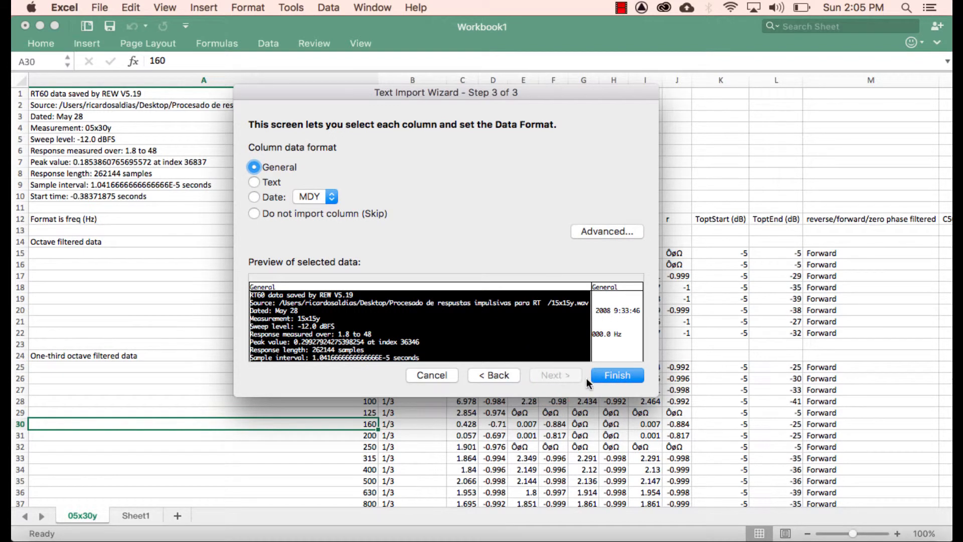
Finish importing 15x15y.txt with the General column format and place its data in a new sheet.
left_click(623, 376)
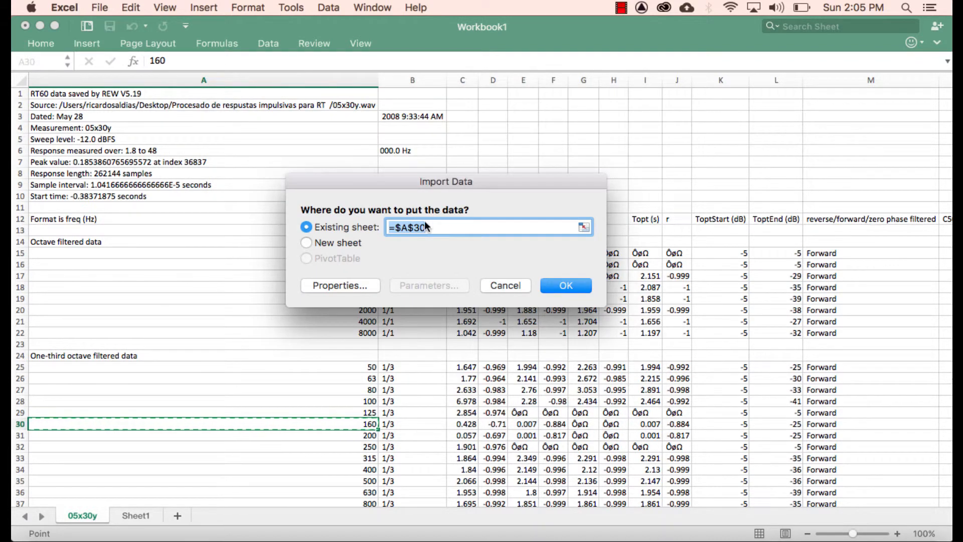
left_click(306, 242)
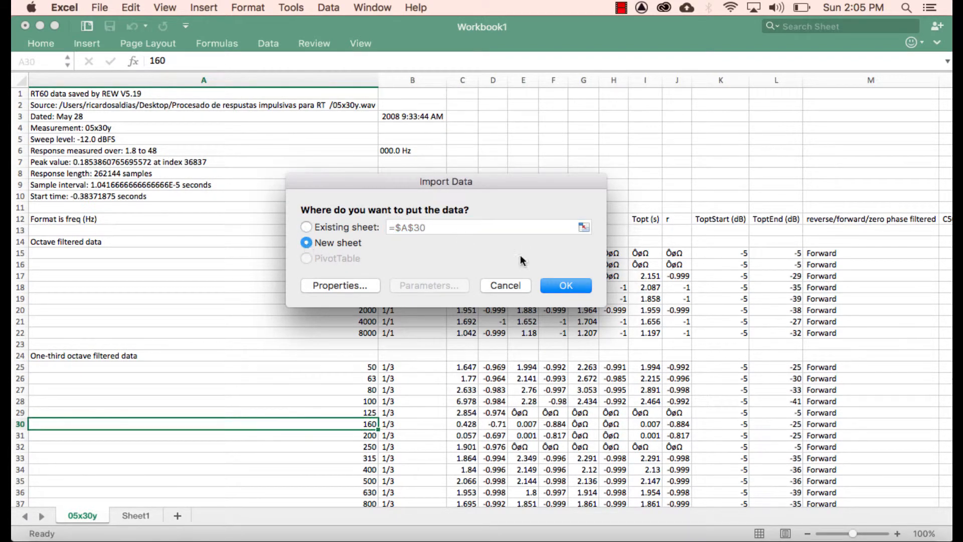
left_click(565, 286)
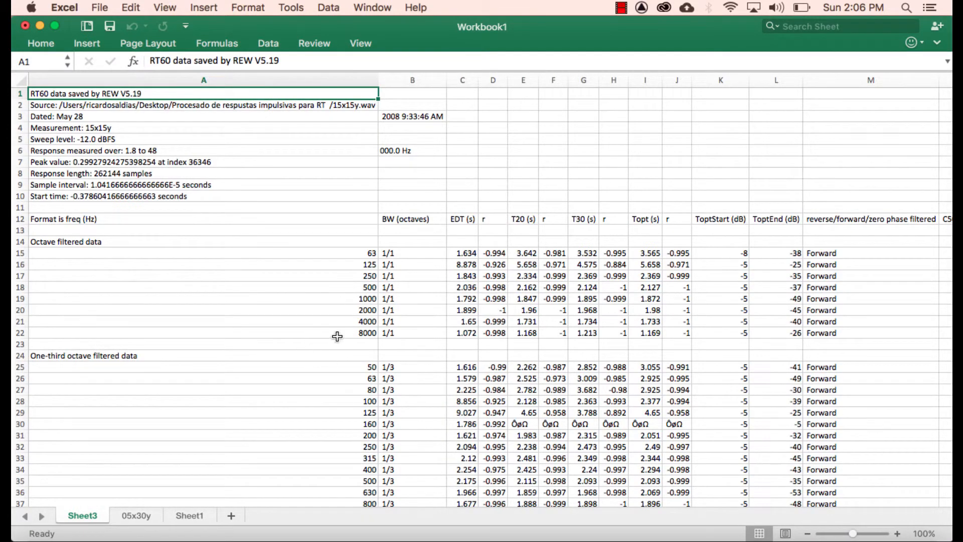
Switch to Finder, check the 15x15y.txt file in the impulse response folder, and return to Excel.
key("super+Tab")
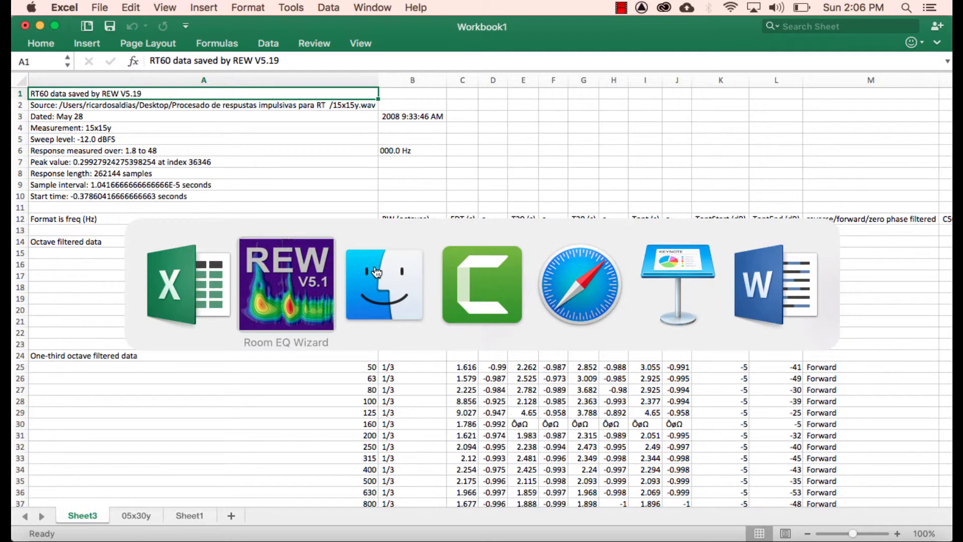
left_click(375, 271)
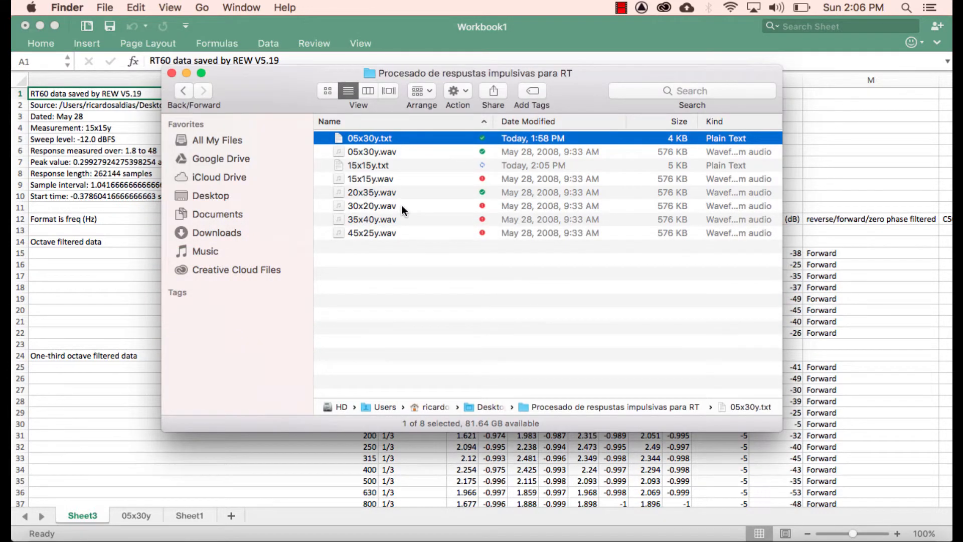
left_click(367, 164)
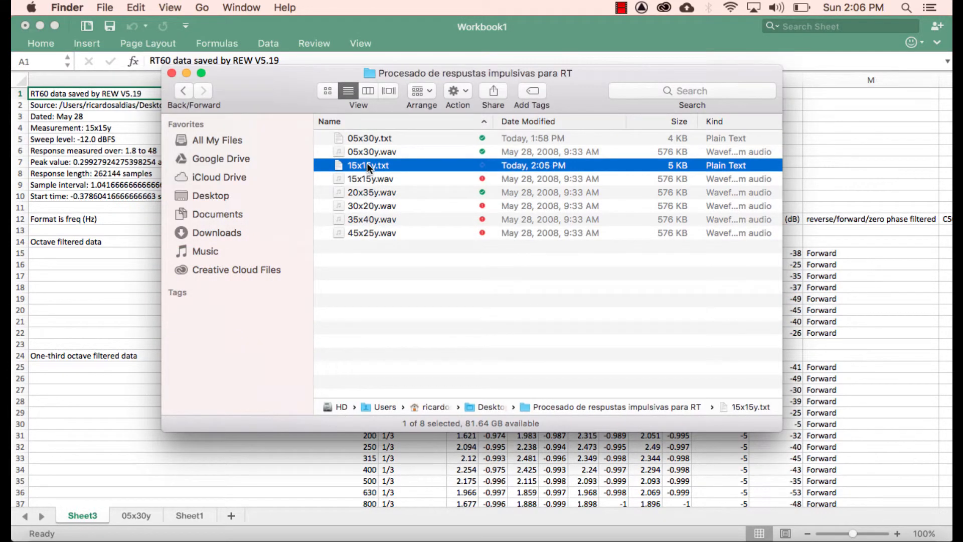
left_click(367, 164)
left_click(130, 411)
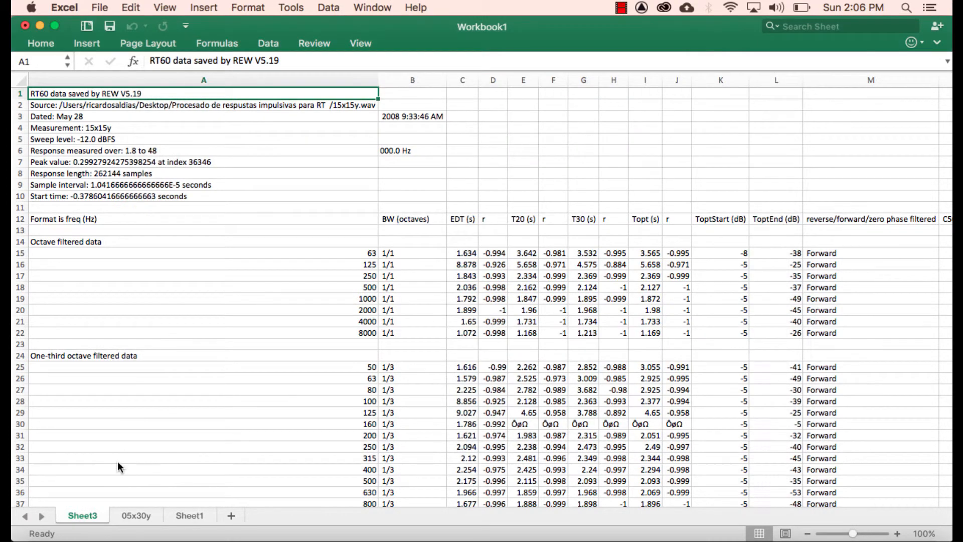
Rename the sheet holding the newly imported RT60 data as 15x15y.
double_click(88, 516)
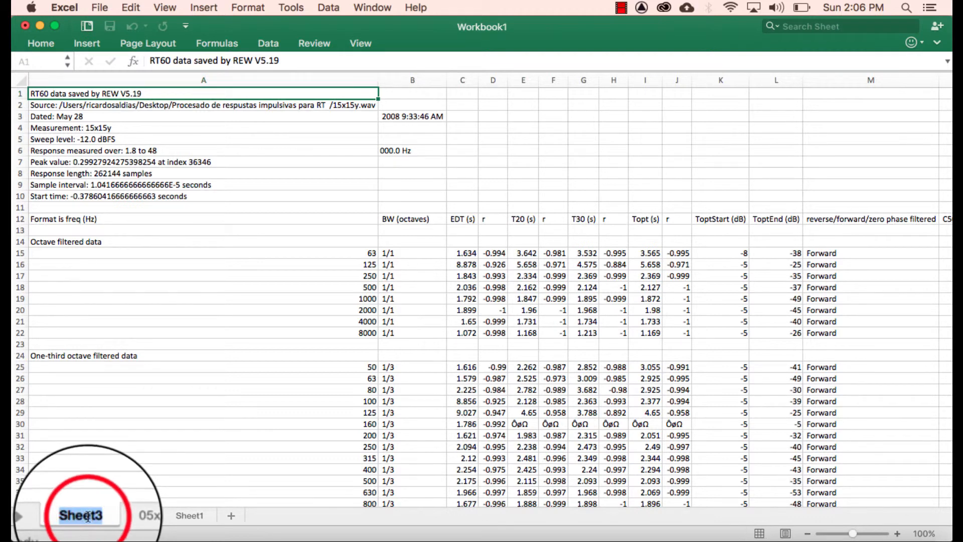
type("15x15y")
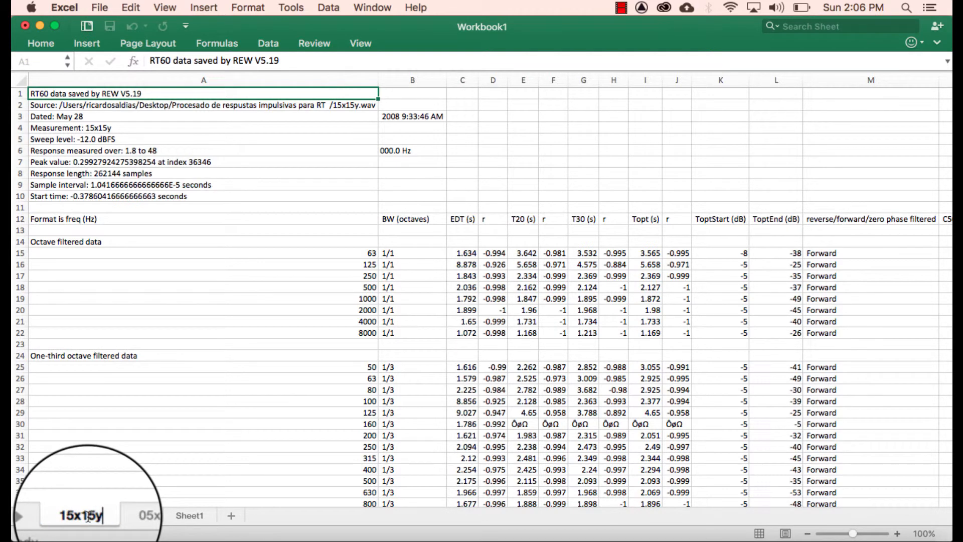
key("Return")
Examine the frequency bands of the octave and one-third octave filtered data in the 15x15y sheet.
scroll(319, 372, "down", 5)
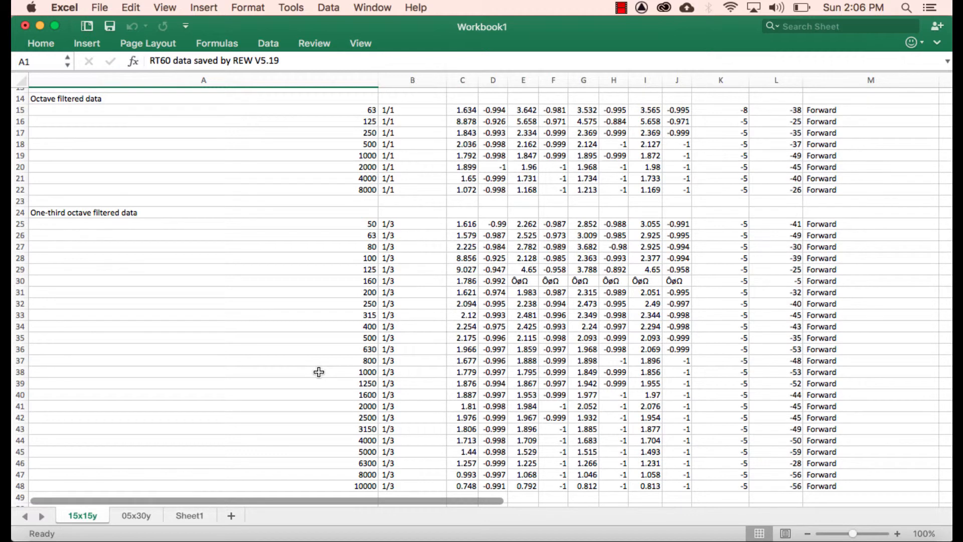
scroll(319, 372, "up", 1)
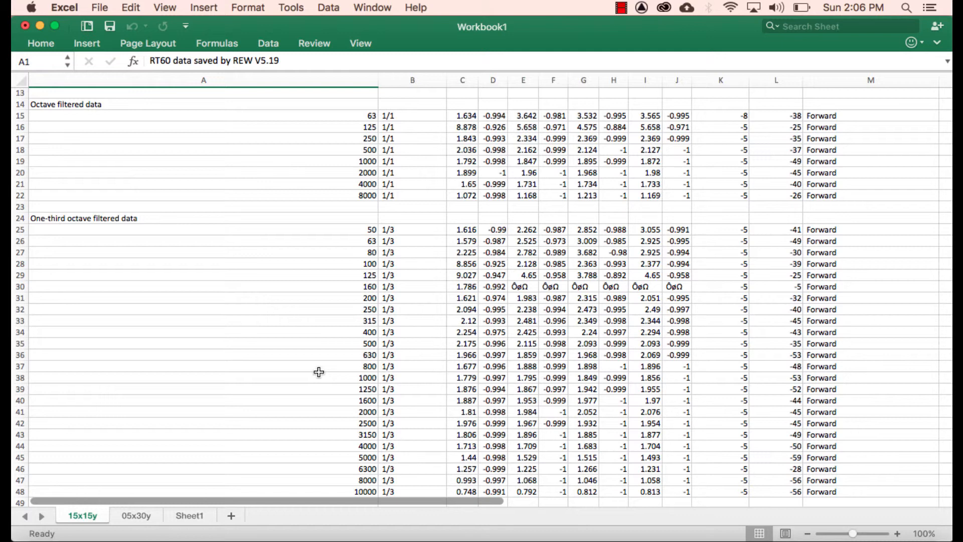
scroll(319, 372, "down", 1)
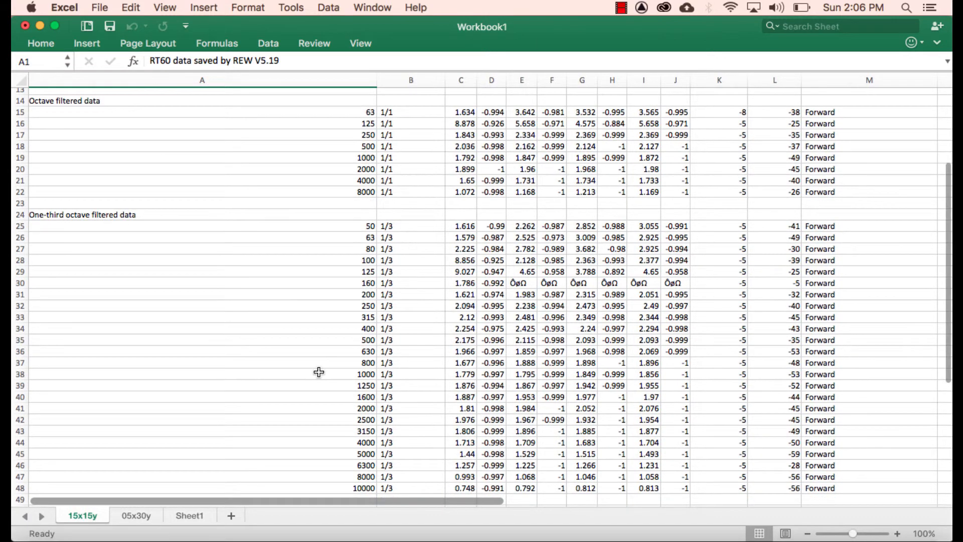
scroll(319, 371, "up", 1)
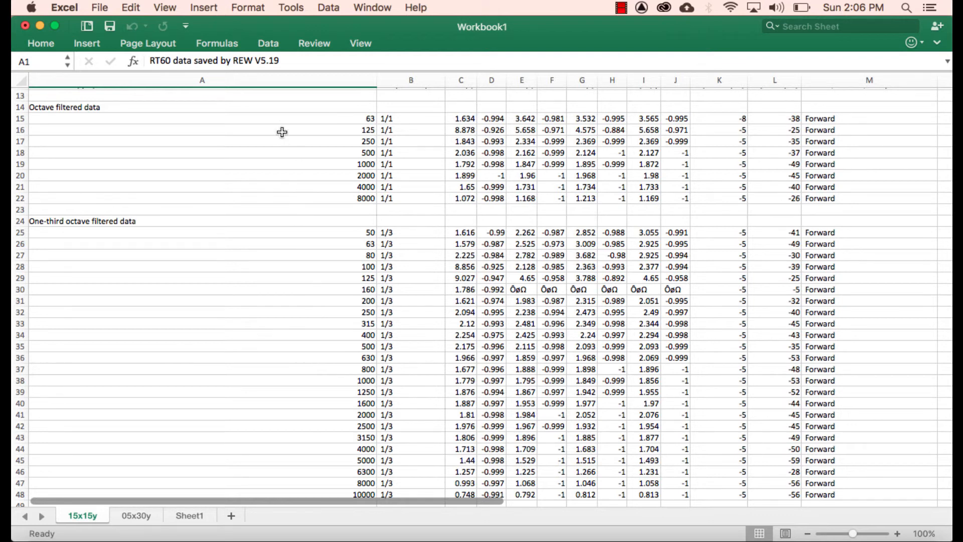
left_click_drag(286, 120, 306, 198)
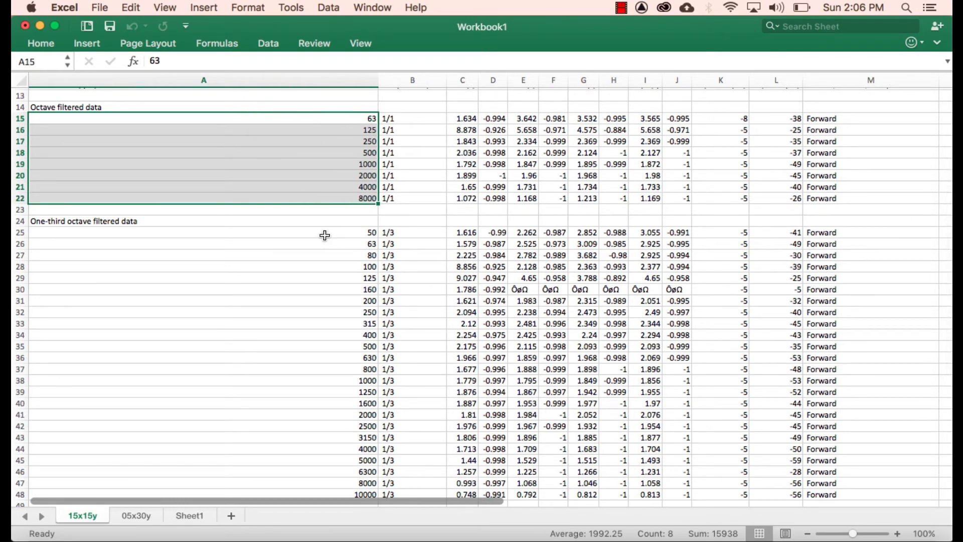
left_click_drag(324, 235, 349, 479)
scroll(344, 430, "down", 5)
scroll(344, 427, "up", 6)
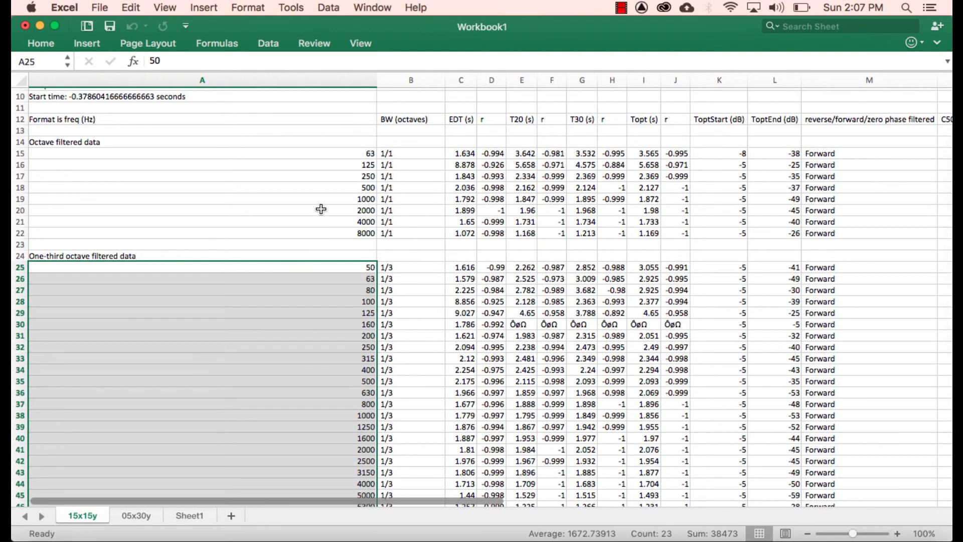
scroll(321, 209, "down", 2)
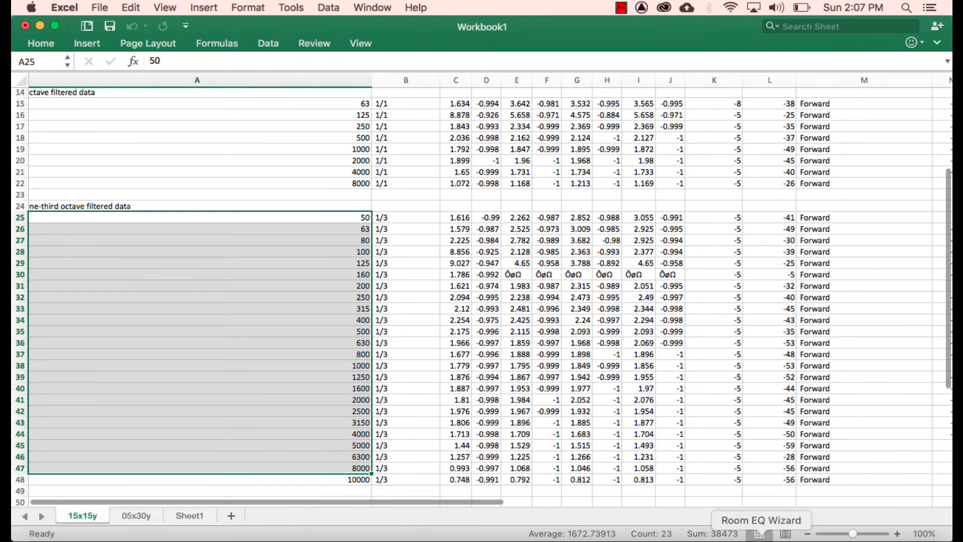
Switch to REW and open the octave band choices for the RT60 graph of 15x15y.
left_click(761, 536)
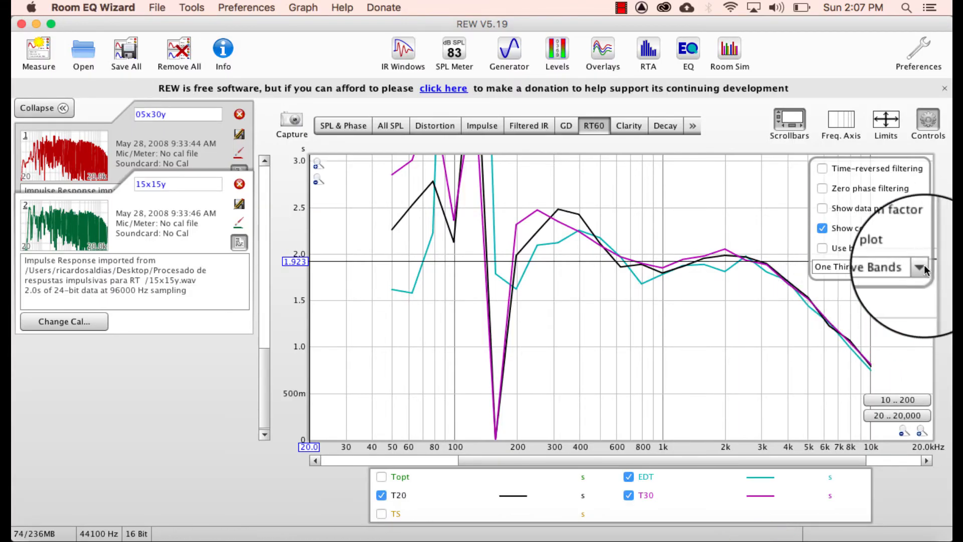
left_click(922, 267)
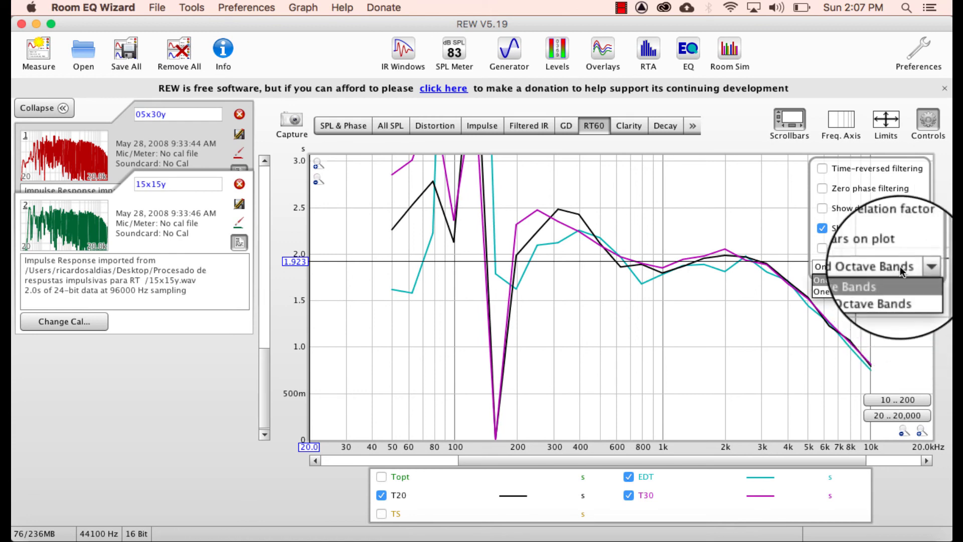